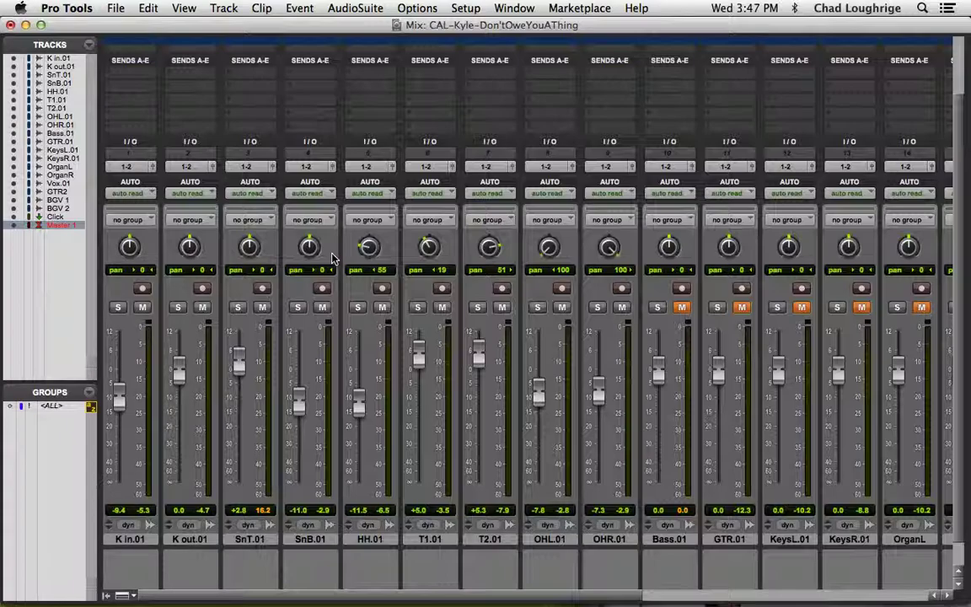
Solo the SnT.01 snare track on its mixer channel strip.
{"action": "left_click", "coordinate": [236, 310]}
{"action": "scroll", "coordinate": [236, 318], "scroll_direction": "up", "scroll_amount": 1}
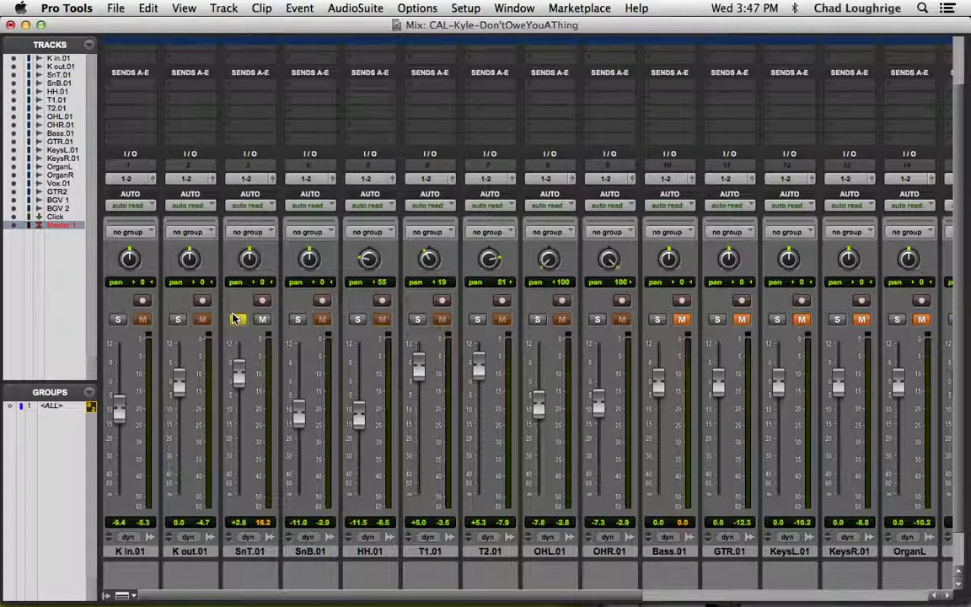
In the Edit window, unsolo the snare and briefly play back the full mix.
{"action": "key", "text": "super+equal"}
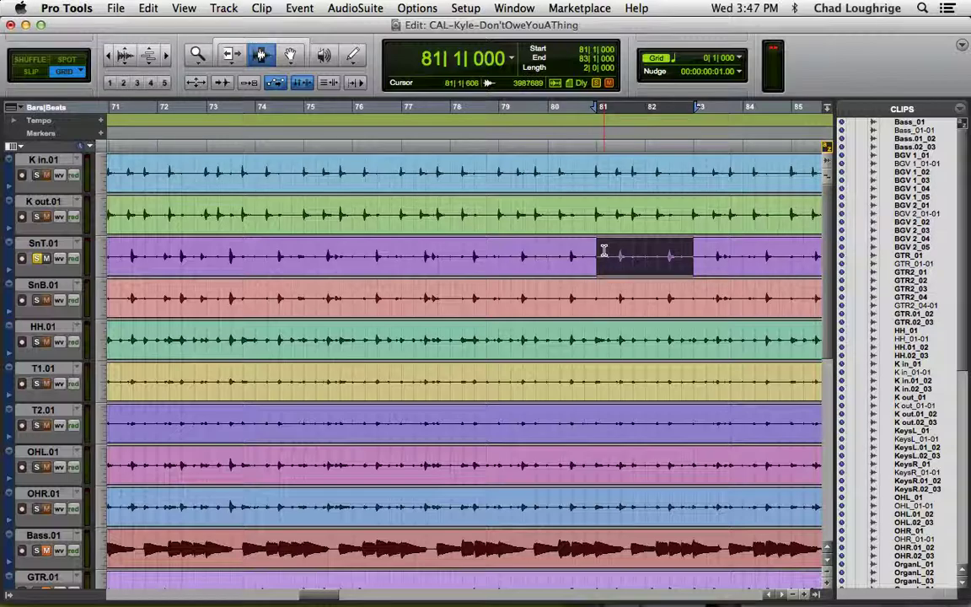
{"action": "key", "text": "shift+s"}
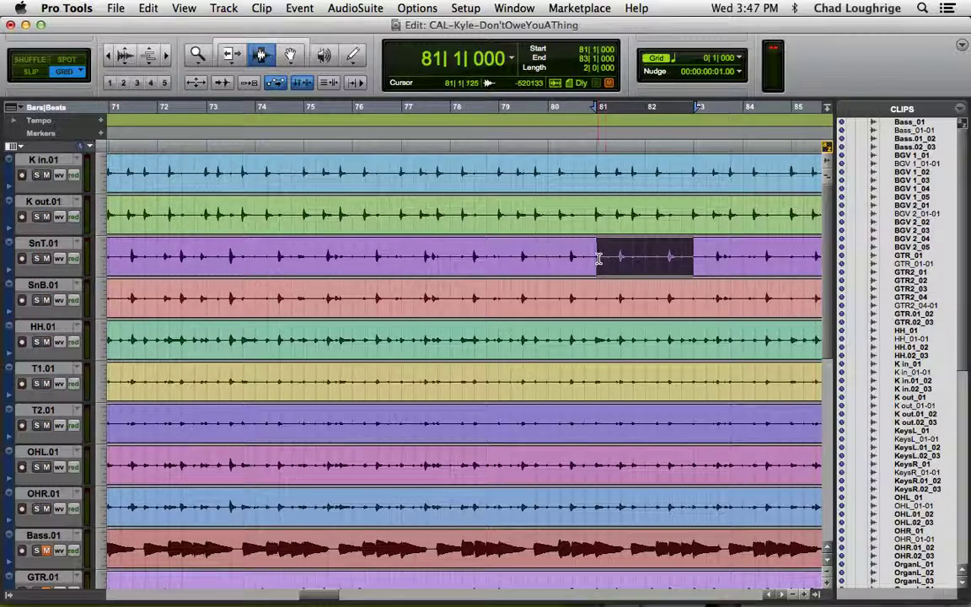
{"action": "key", "text": "space"}
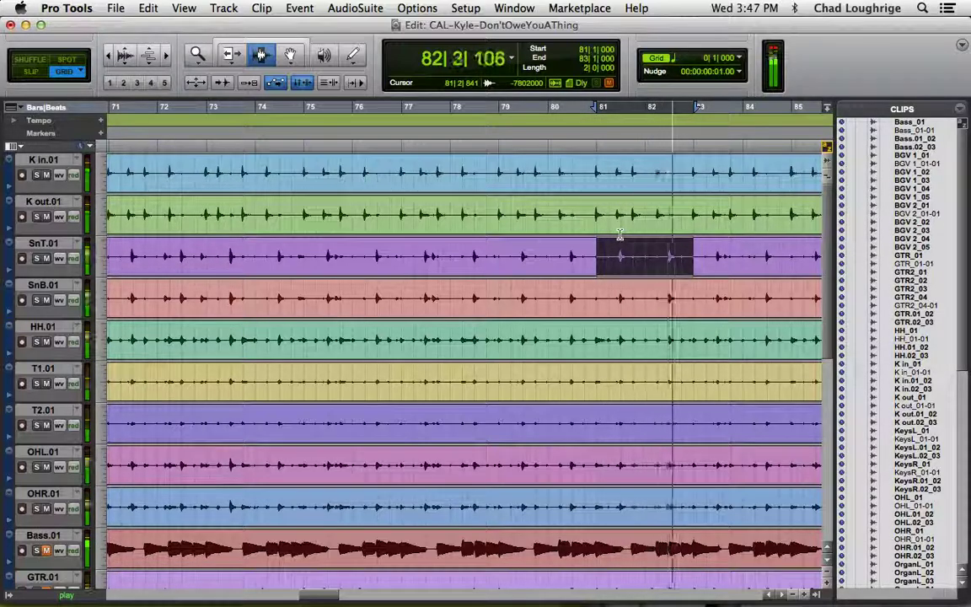
{"action": "key", "text": "space"}
Re-solo SnT.01, restart playback, and return to the Mix window.
{"action": "left_click", "coordinate": [36, 259]}
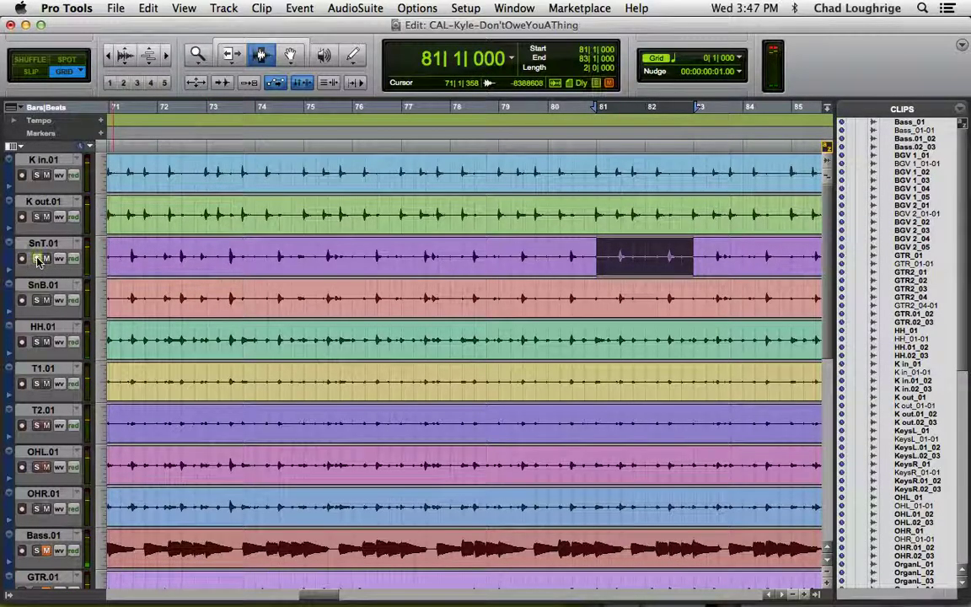
{"action": "key", "text": "space"}
{"action": "key", "text": "super+equal"}
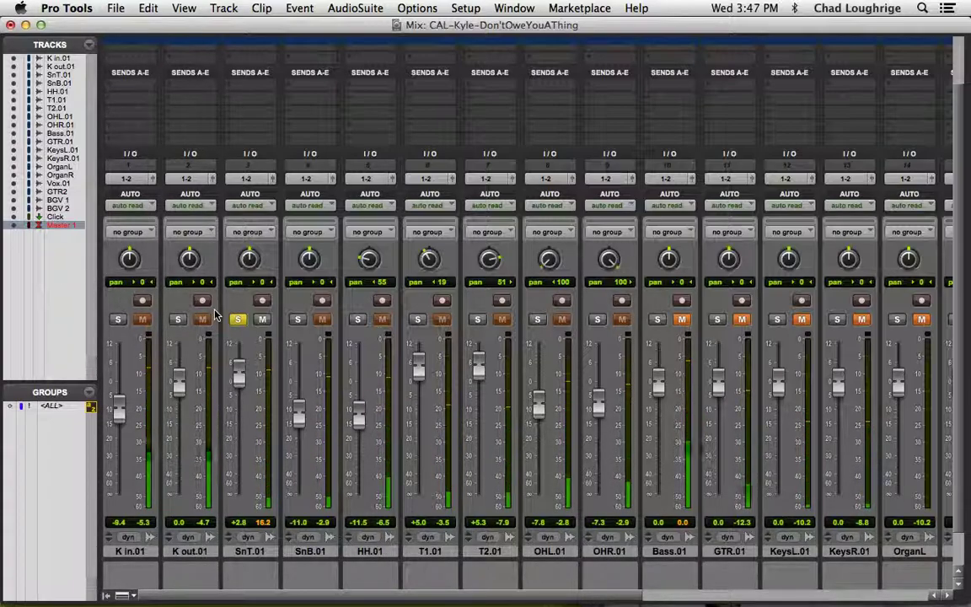
Insert the EQ3 7-Band (mono) plug-in in SnT.01's first insert slot.
{"action": "scroll", "coordinate": [215, 316], "scroll_direction": "up", "scroll_amount": 3}
{"action": "scroll", "coordinate": [215, 315], "scroll_direction": "left", "scroll_amount": 1}
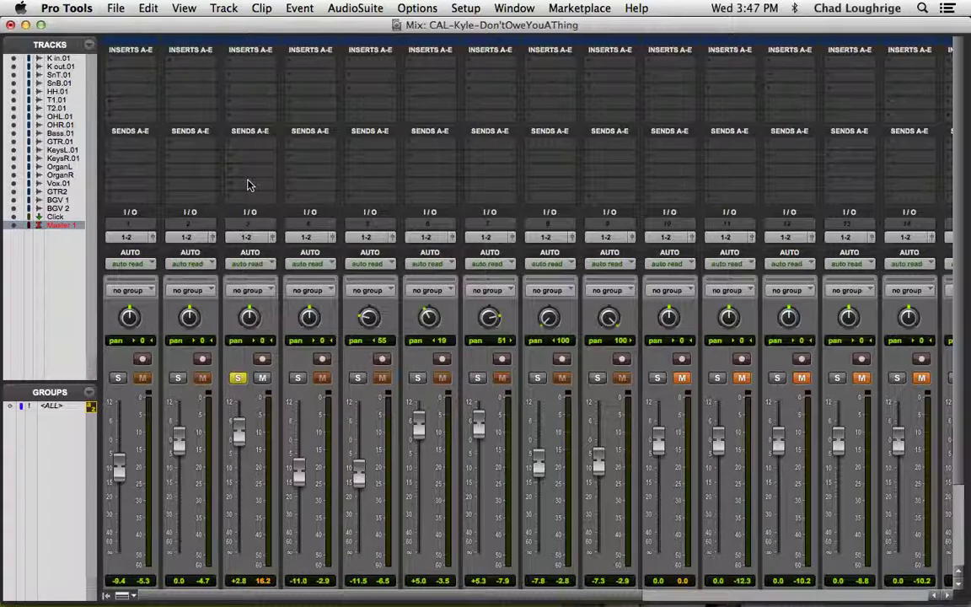
{"action": "left_click", "coordinate": [259, 65]}
{"action": "mouse_move", "coordinate": [284, 96]}
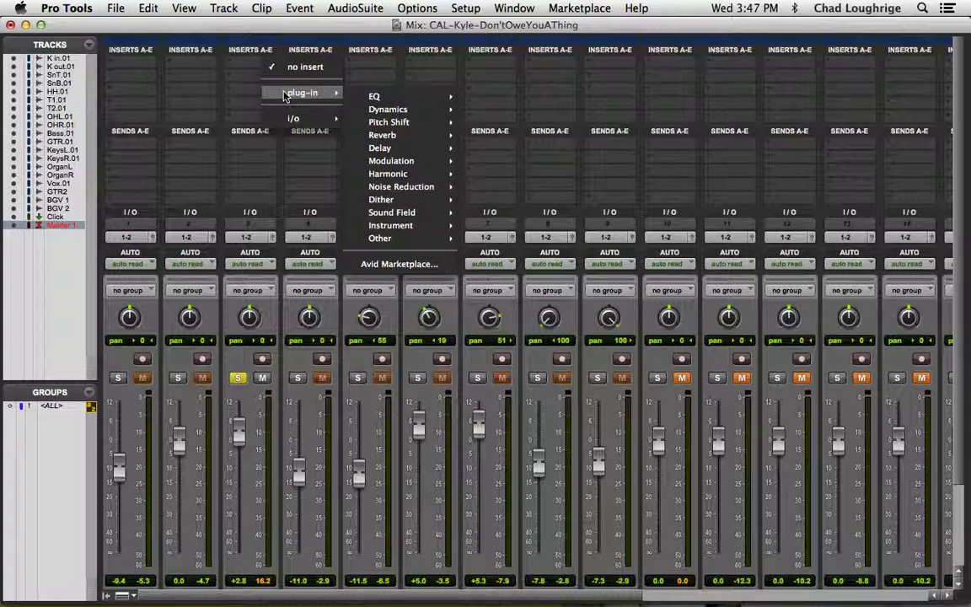
{"action": "mouse_move", "coordinate": [371, 97]}
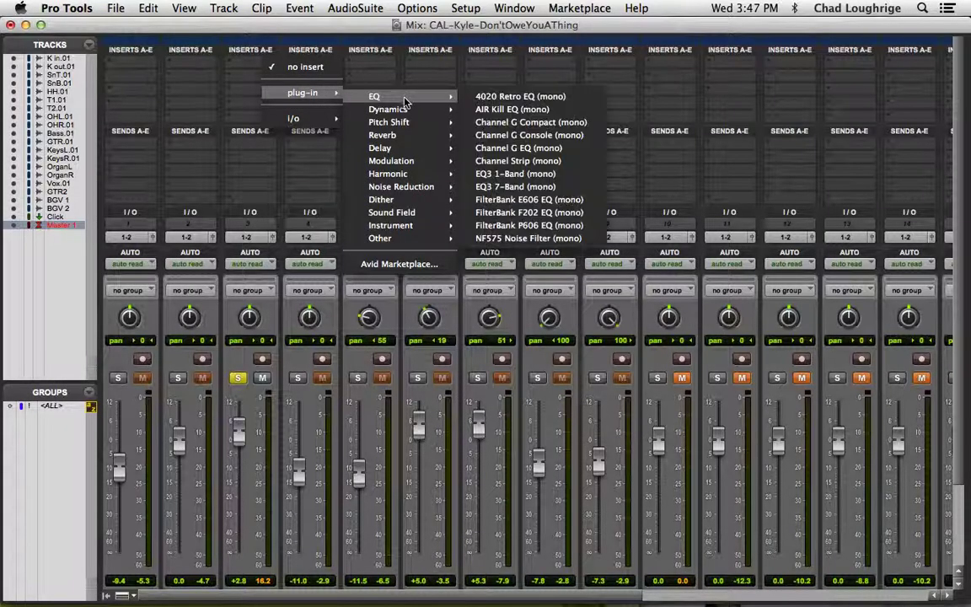
{"action": "left_click", "coordinate": [506, 187]}
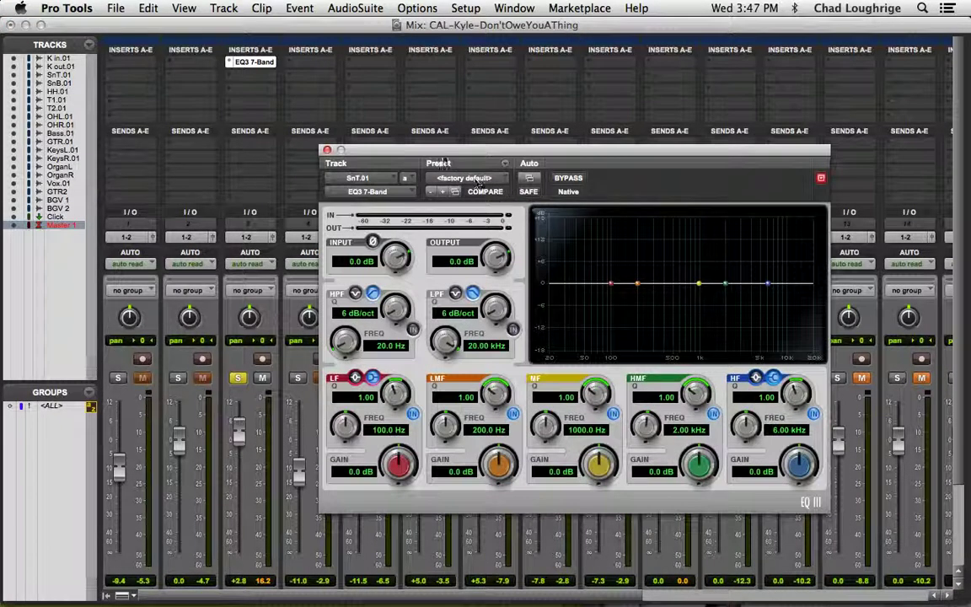
Drag the EQ3 7-Band plug-in window toward the upper left of the mixer.
{"action": "left_click_drag", "start_coordinate": [444, 153], "coordinate": [373, 92]}
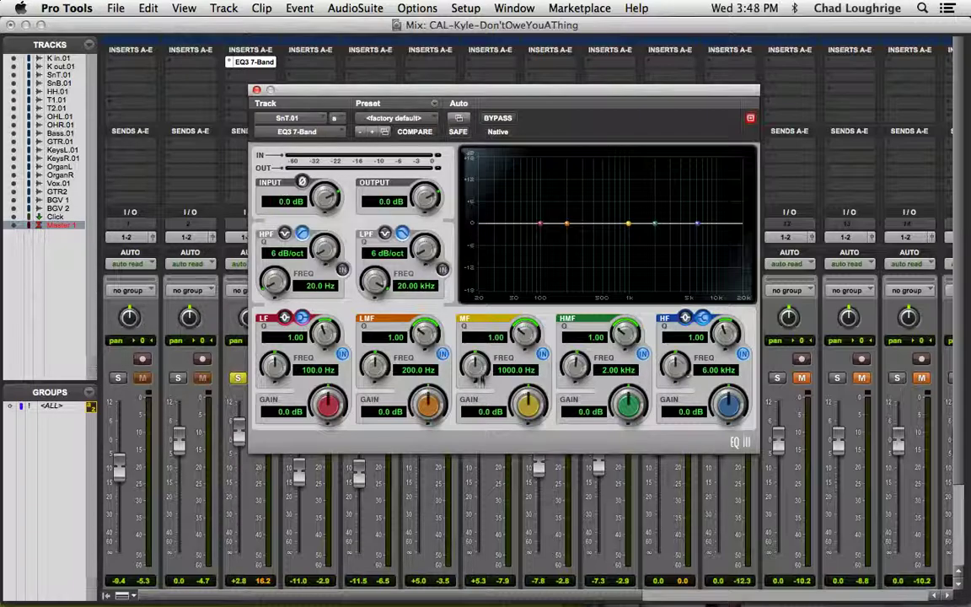
Engage the high-pass filter at 2.52 kHz, sweeping its slope to 24 then back to 6 dB/oct.
{"action": "left_click", "coordinate": [342, 270]}
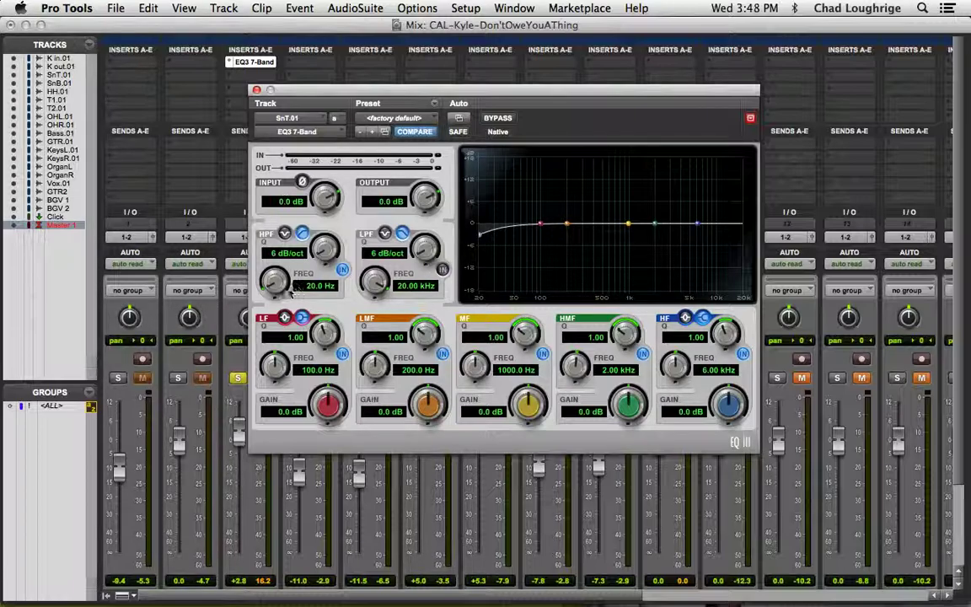
{"action": "left_click_drag", "start_coordinate": [272, 286], "coordinate": [259, 144]}
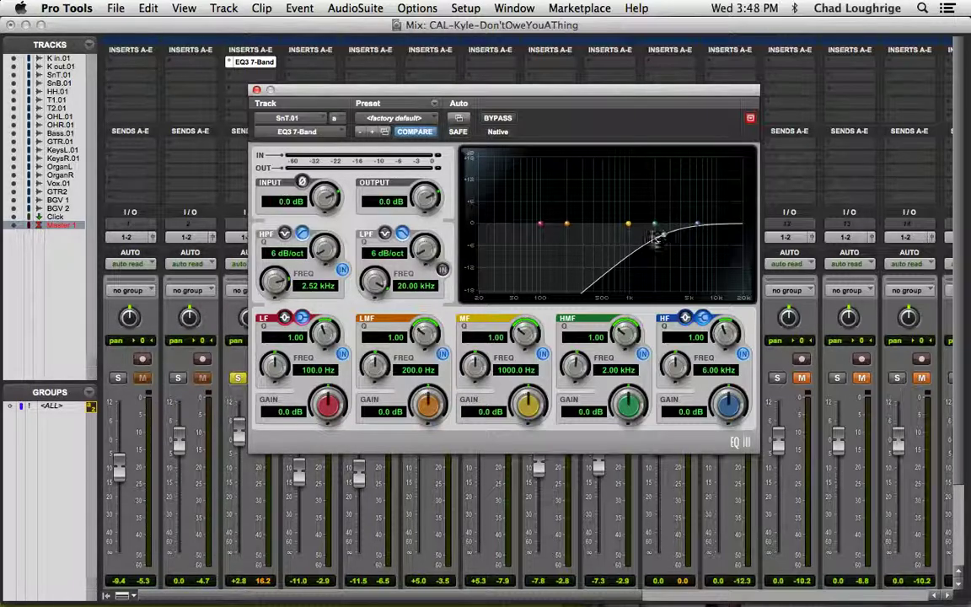
{"action": "left_click_drag", "start_coordinate": [310, 259], "coordinate": [320, 145]}
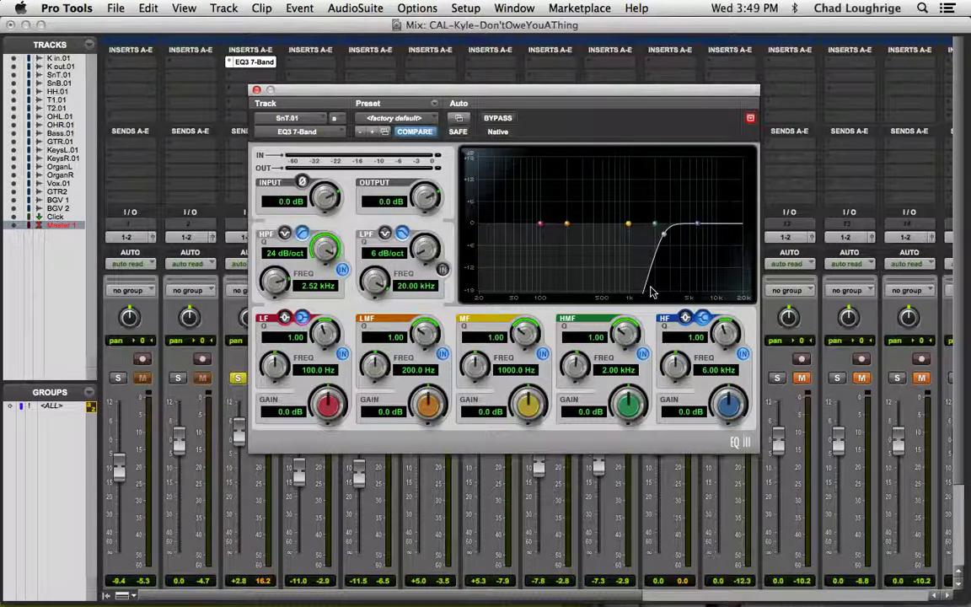
{"action": "left_click_drag", "start_coordinate": [319, 238], "coordinate": [294, 384]}
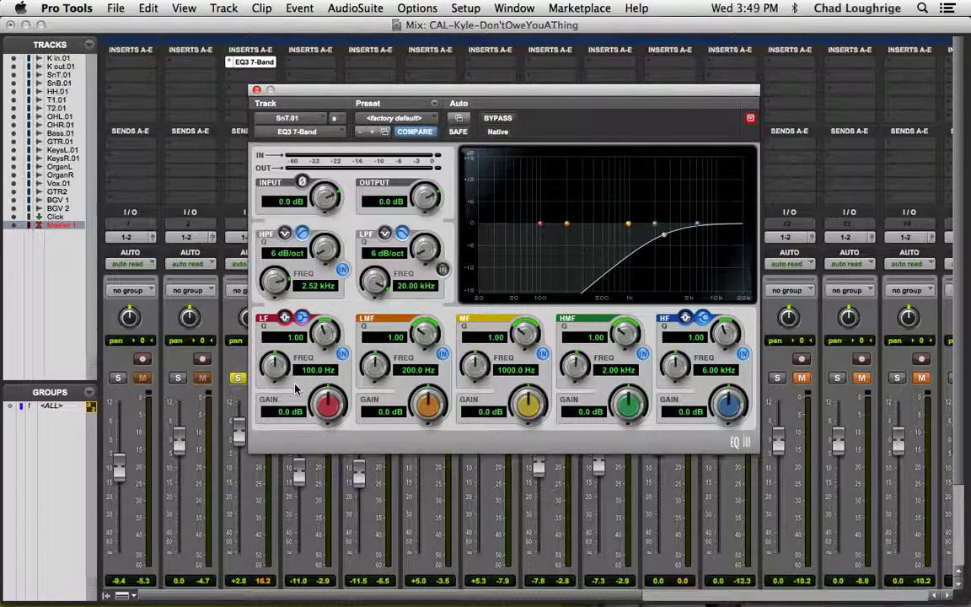
Sweep the high-pass between 20 Hz and 140 Hz, settling at 90.8 Hz, 12 dB/oct.
{"action": "left_click_drag", "start_coordinate": [281, 276], "coordinate": [248, 341]}
{"action": "left_click_drag", "start_coordinate": [271, 291], "coordinate": [269, 177]}
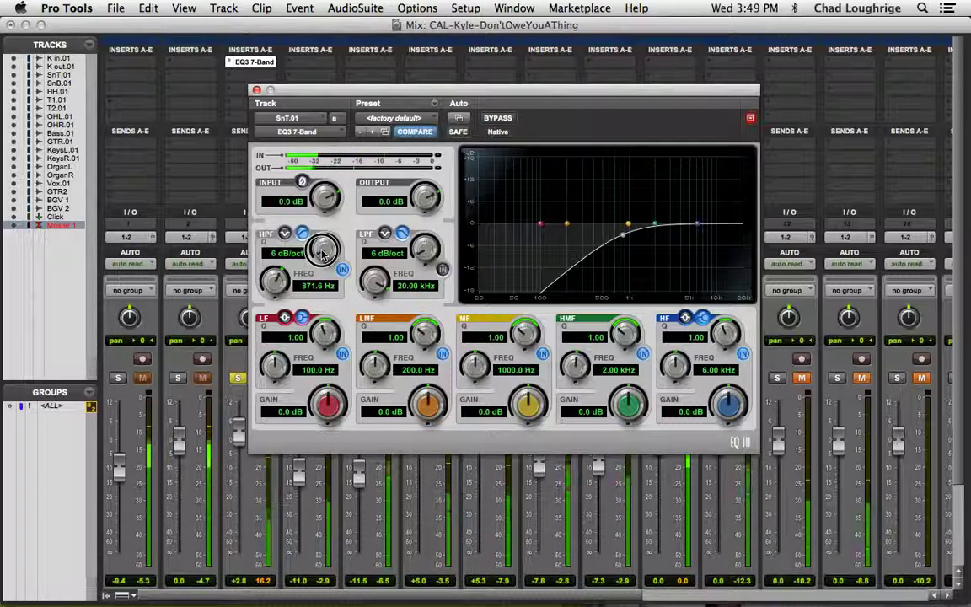
{"action": "left_click_drag", "start_coordinate": [323, 254], "coordinate": [320, 113]}
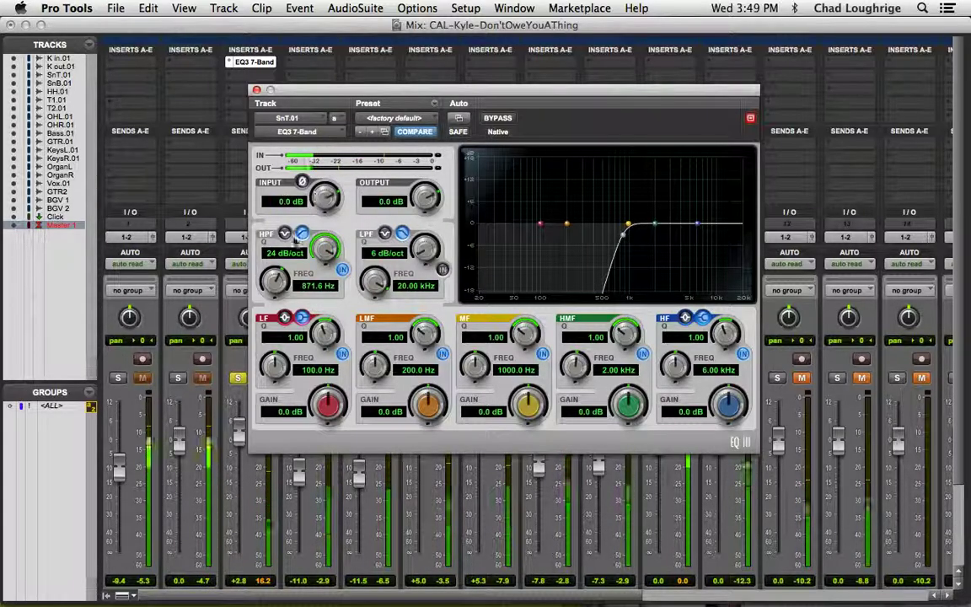
{"action": "left_click_drag", "start_coordinate": [273, 286], "coordinate": [271, 363]}
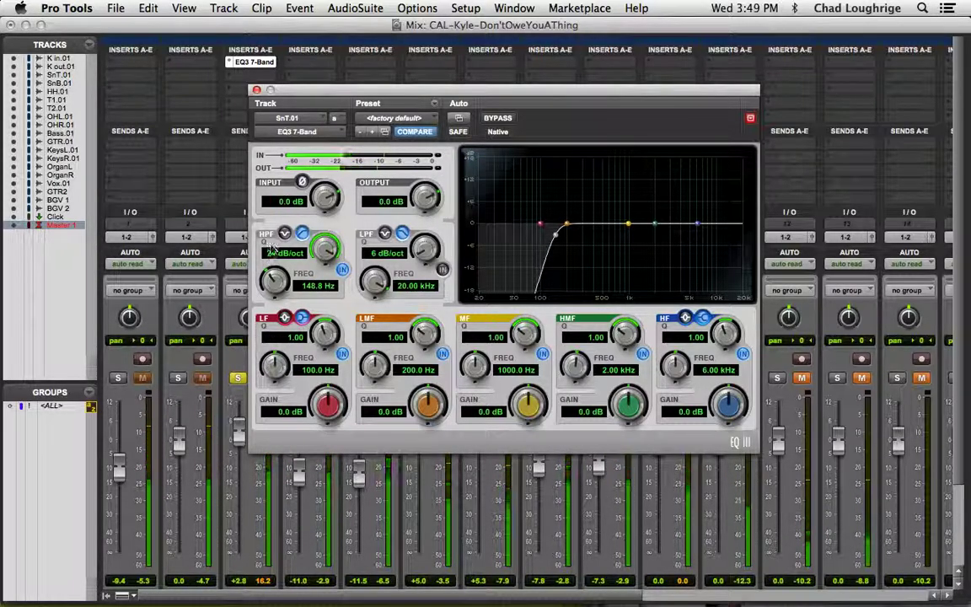
{"action": "mouse_move", "coordinate": [276, 286]}
{"action": "left_mouse_down"}
{"action": "mouse_move", "coordinate": [278, 308]}
{"action": "mouse_move", "coordinate": [274, 265]}
{"action": "mouse_move", "coordinate": [274, 314]}
{"action": "mouse_move", "coordinate": [272, 283]}
{"action": "left_mouse_up"}
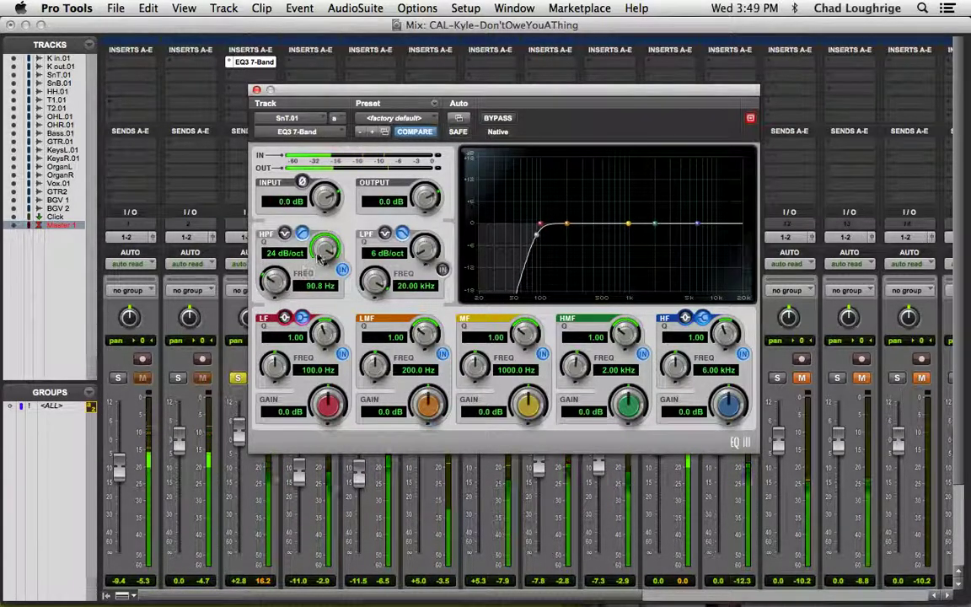
{"action": "left_click_drag", "start_coordinate": [320, 258], "coordinate": [318, 292]}
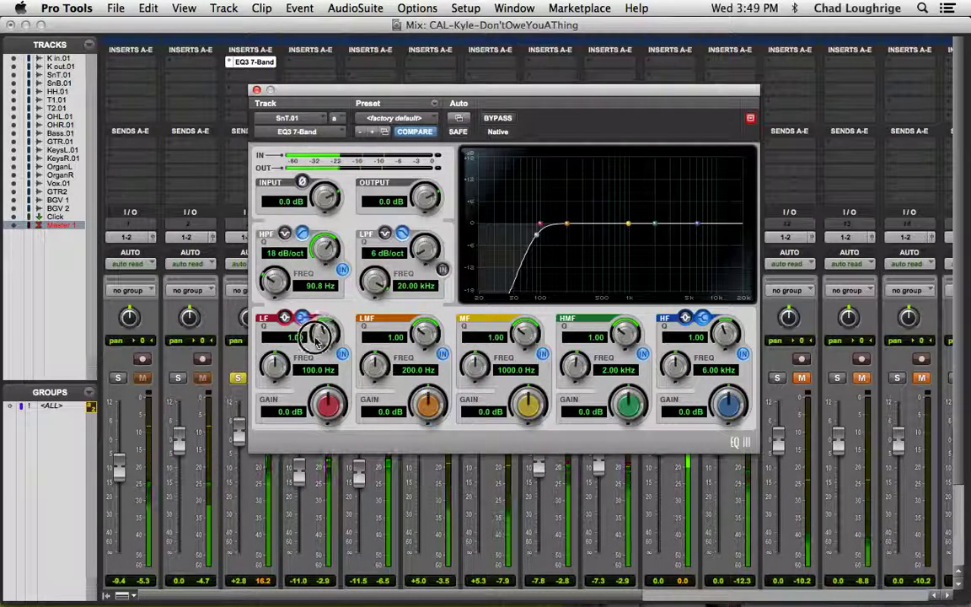
{"action": "left_click_drag", "start_coordinate": [322, 258], "coordinate": [319, 285]}
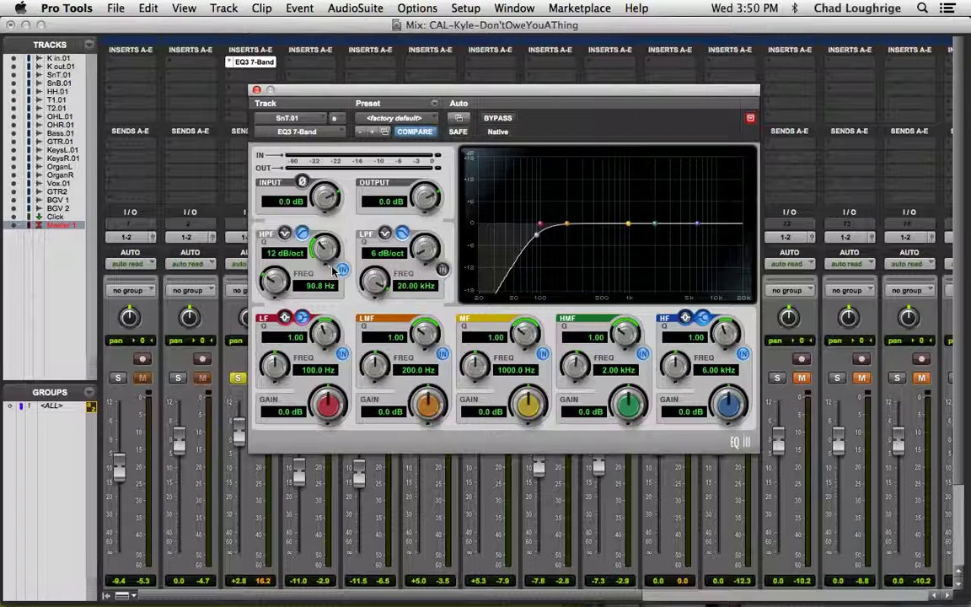
Engage the low-pass at 3.84 kHz, 18 dB/oct, and nudge the high-pass to 108.7 Hz.
{"action": "left_click", "coordinate": [442, 270]}
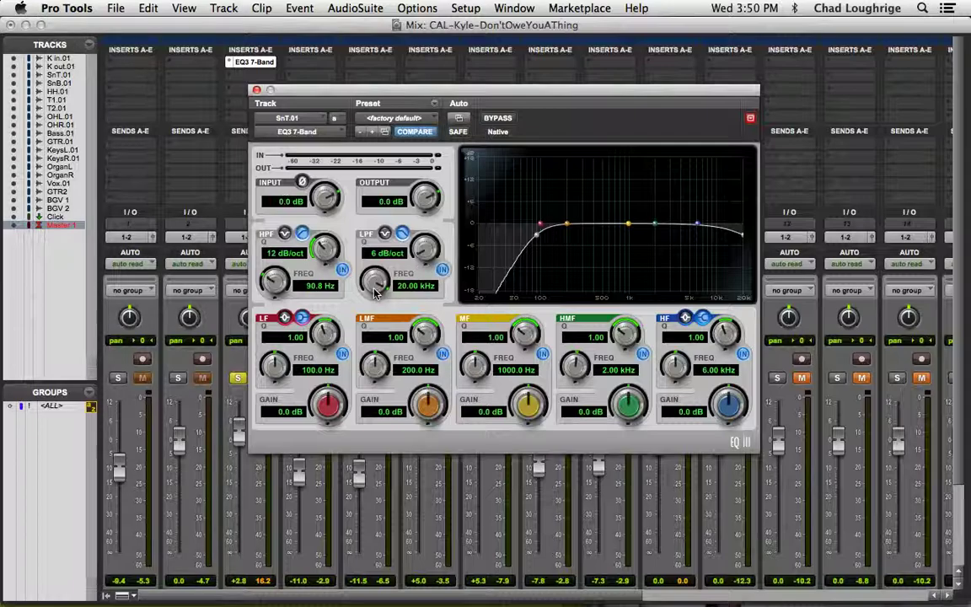
{"action": "left_click_drag", "start_coordinate": [374, 282], "coordinate": [371, 300]}
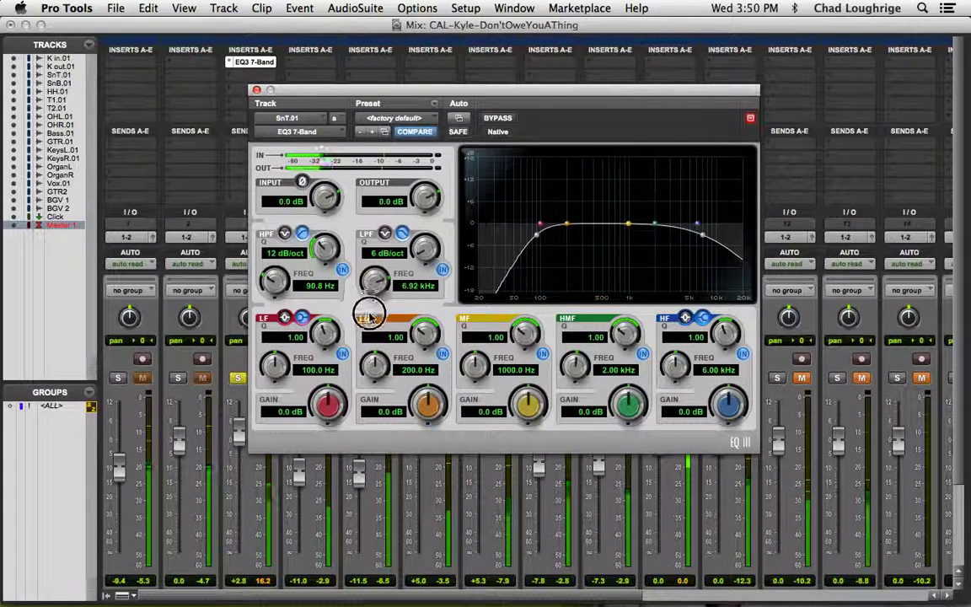
{"action": "mouse_move", "coordinate": [368, 316]}
{"action": "left_mouse_down"}
{"action": "mouse_move", "coordinate": [353, 353]}
{"action": "mouse_move", "coordinate": [372, 331]}
{"action": "left_mouse_up"}
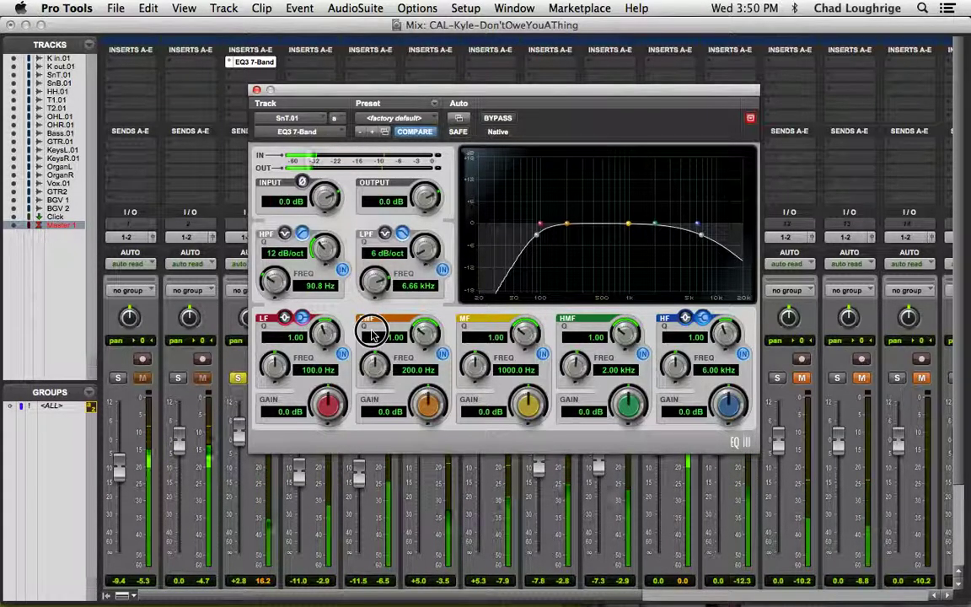
{"action": "left_click_drag", "start_coordinate": [372, 335], "coordinate": [368, 392]}
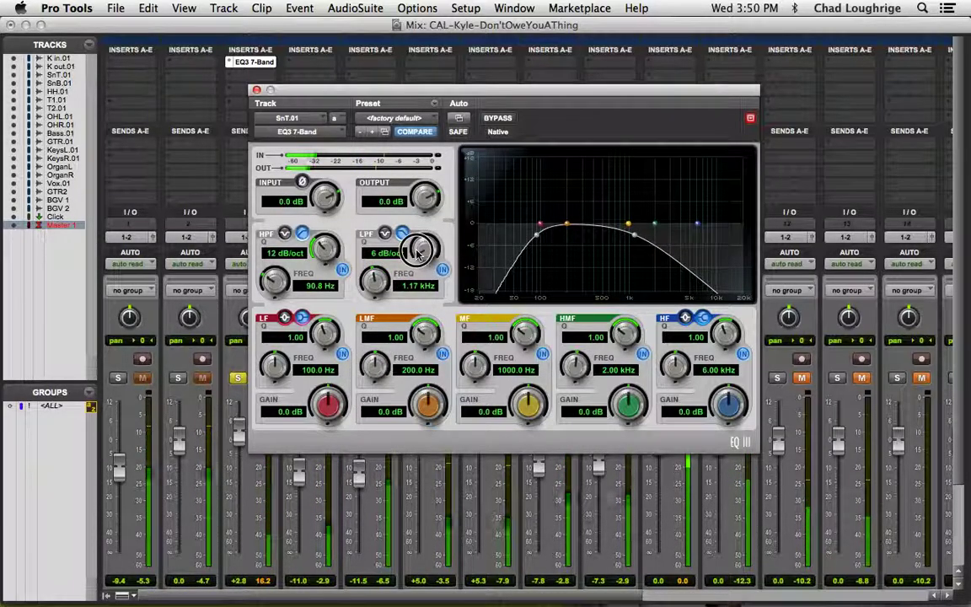
{"action": "left_click_drag", "start_coordinate": [413, 246], "coordinate": [424, 181]}
{"action": "left_click_drag", "start_coordinate": [375, 280], "coordinate": [346, 245]}
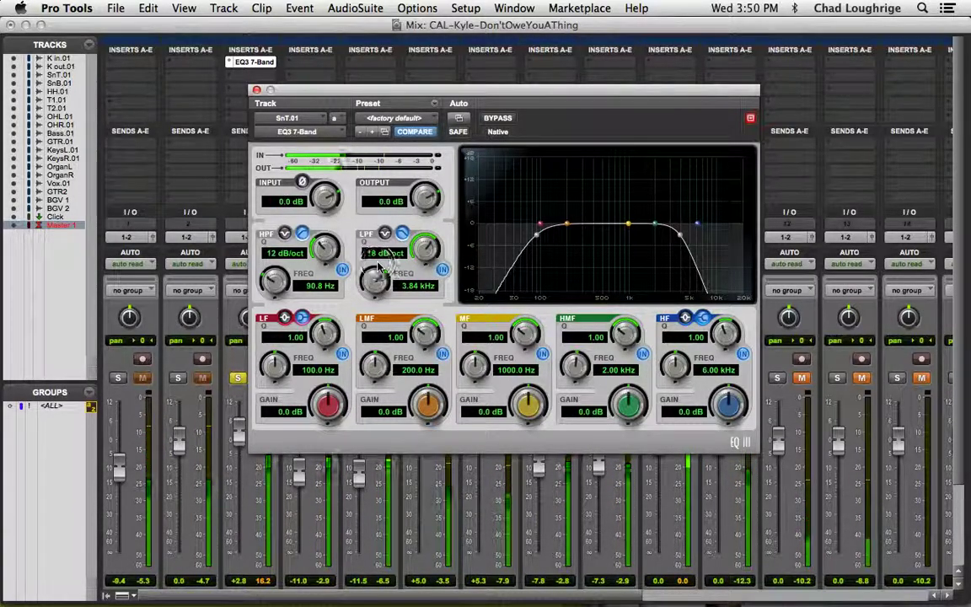
{"action": "mouse_move", "coordinate": [270, 286]}
{"action": "left_mouse_down"}
{"action": "mouse_move", "coordinate": [272, 244]}
{"action": "mouse_move", "coordinate": [276, 318]}
{"action": "mouse_move", "coordinate": [270, 275]}
{"action": "mouse_move", "coordinate": [272, 286]}
{"action": "left_mouse_up"}
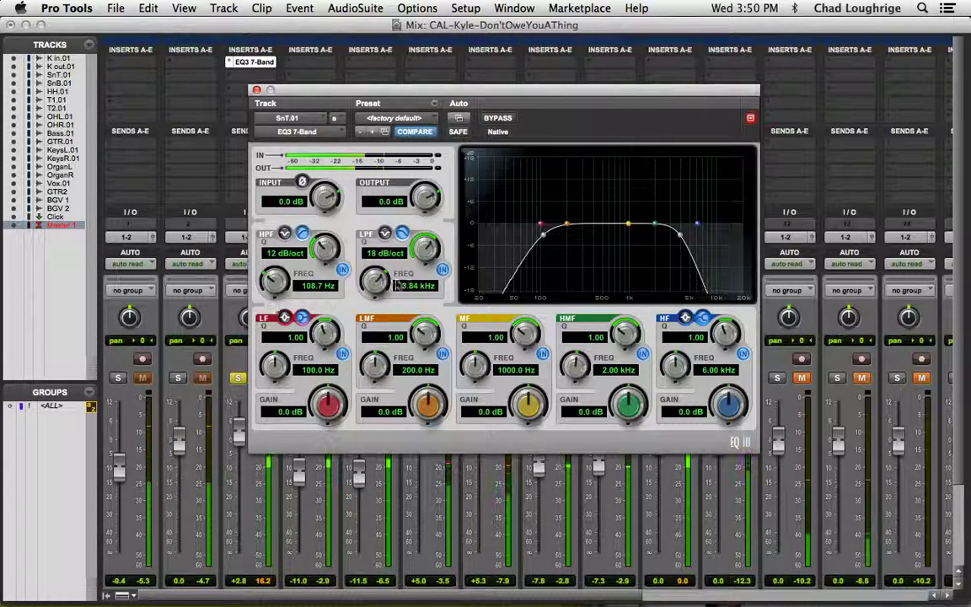
Bypass the low-pass filter and switch the LF band to its other filter type.
{"action": "left_click", "coordinate": [441, 270]}
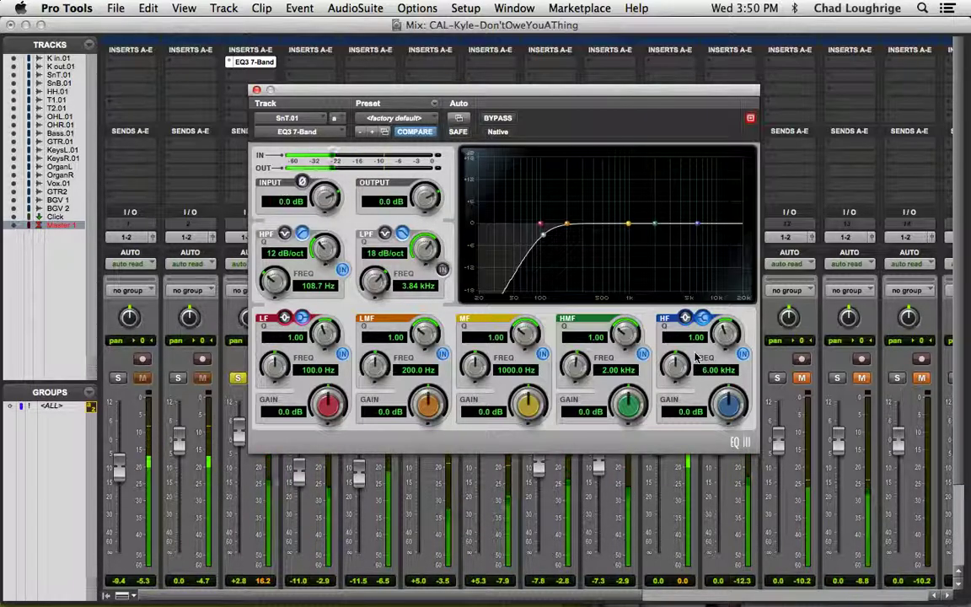
{"action": "left_click", "coordinate": [287, 318]}
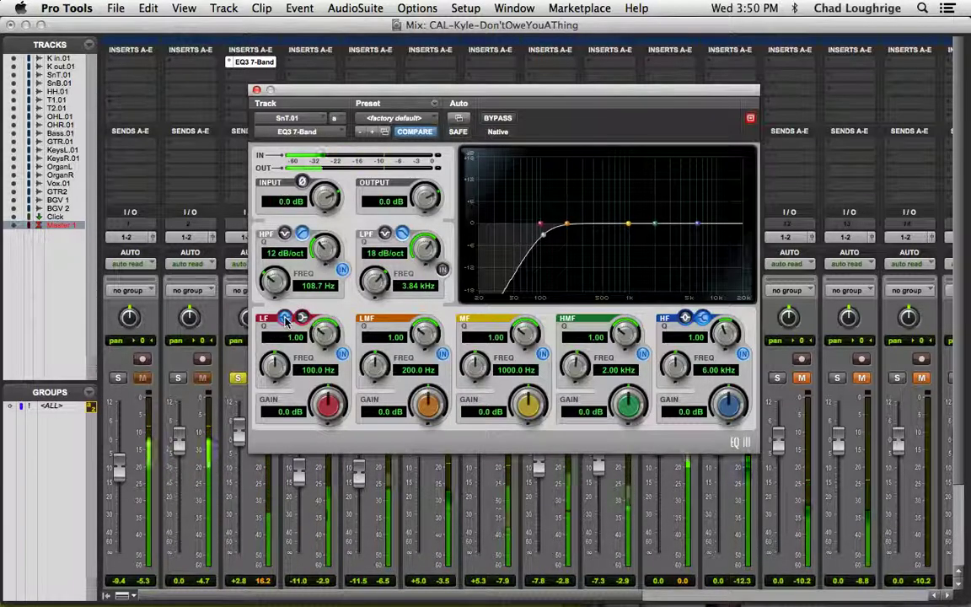
Try HF bell and shelf shapes, ending on a 5.5 dB shelf at 3.41 kHz, Q 0.92.
{"action": "left_click", "coordinate": [685, 319]}
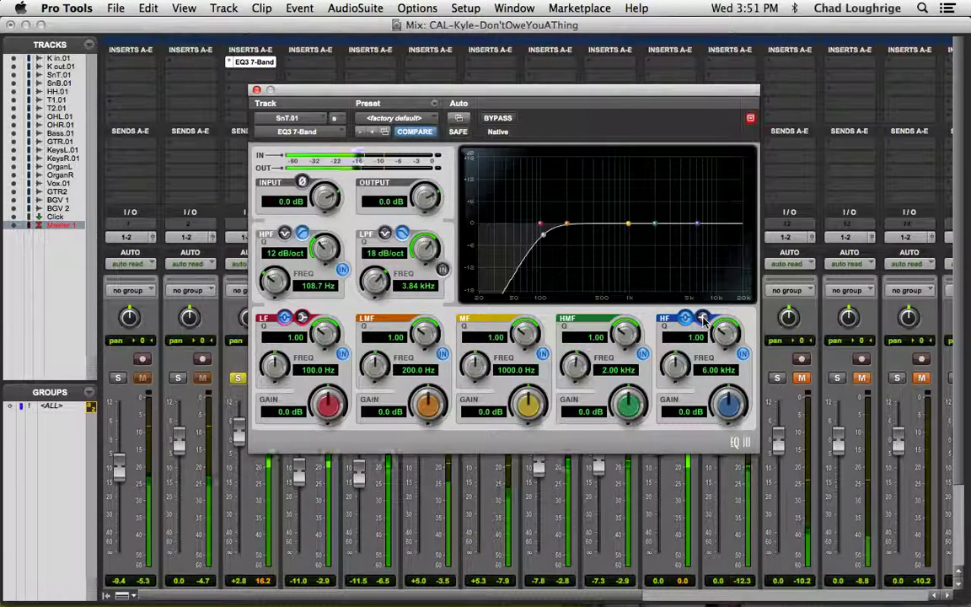
{"action": "left_click", "coordinate": [704, 319]}
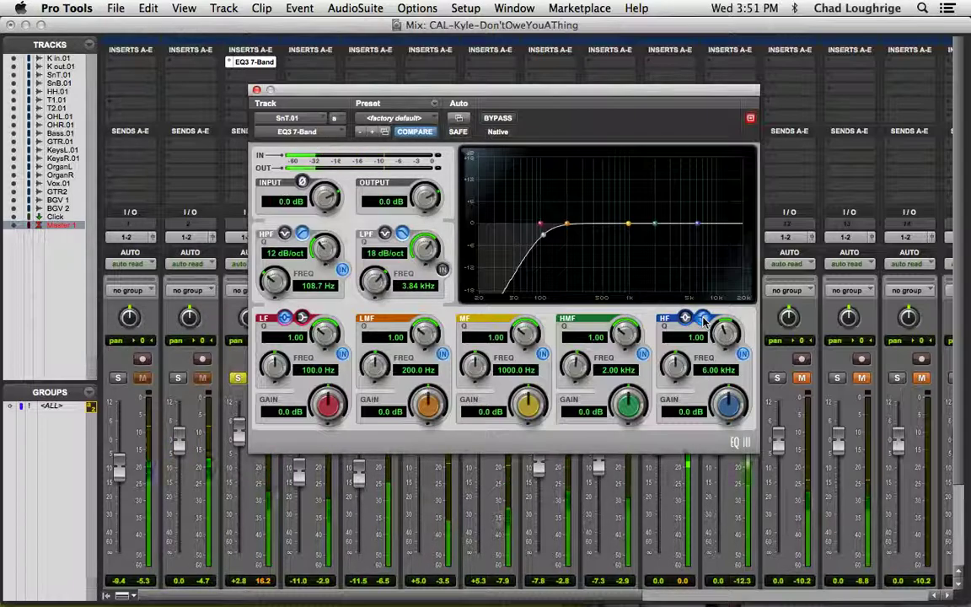
{"action": "left_click_drag", "start_coordinate": [722, 401], "coordinate": [673, 380]}
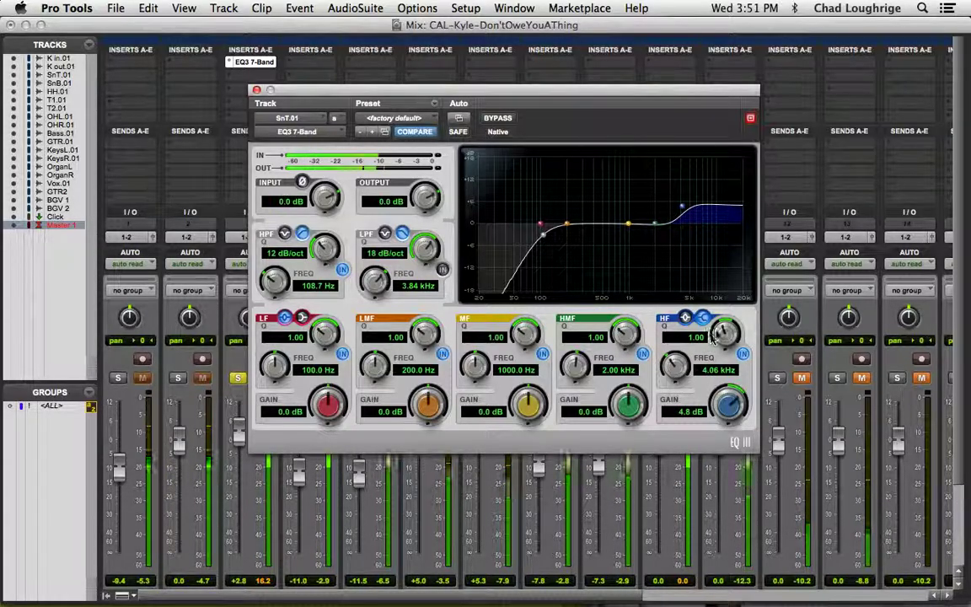
{"action": "mouse_move", "coordinate": [713, 339]}
{"action": "left_mouse_down"}
{"action": "mouse_move", "coordinate": [722, 331]}
{"action": "mouse_move", "coordinate": [723, 364]}
{"action": "mouse_move", "coordinate": [721, 291]}
{"action": "mouse_move", "coordinate": [719, 337]}
{"action": "left_mouse_up"}
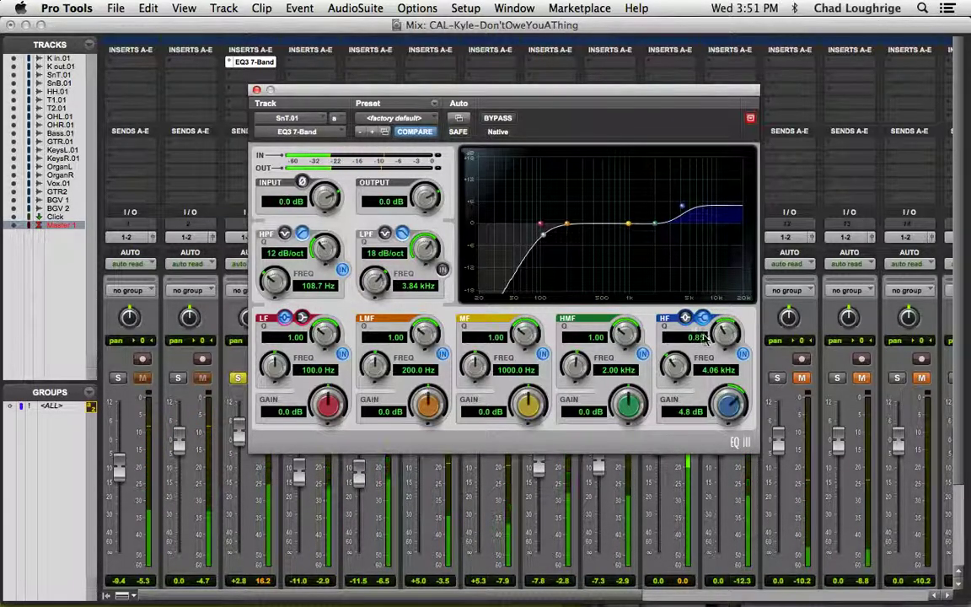
{"action": "left_click", "coordinate": [684, 317]}
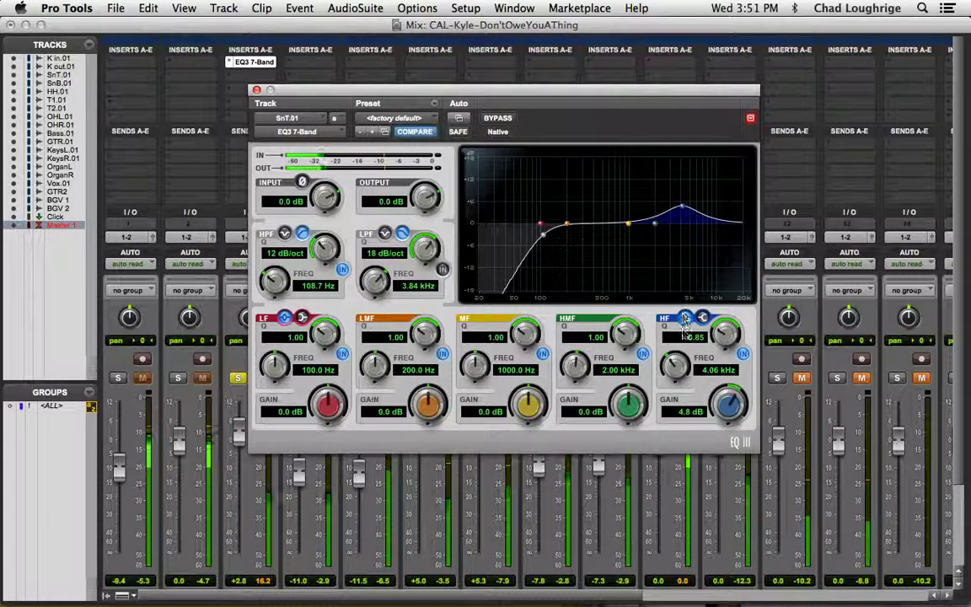
{"action": "mouse_move", "coordinate": [726, 405]}
{"action": "left_mouse_down"}
{"action": "mouse_move", "coordinate": [721, 396]}
{"action": "mouse_move", "coordinate": [725, 427]}
{"action": "mouse_move", "coordinate": [725, 390]}
{"action": "left_mouse_up"}
{"action": "left_click_drag", "start_coordinate": [674, 364], "coordinate": [721, 330]}
{"action": "left_click", "coordinate": [703, 317]}
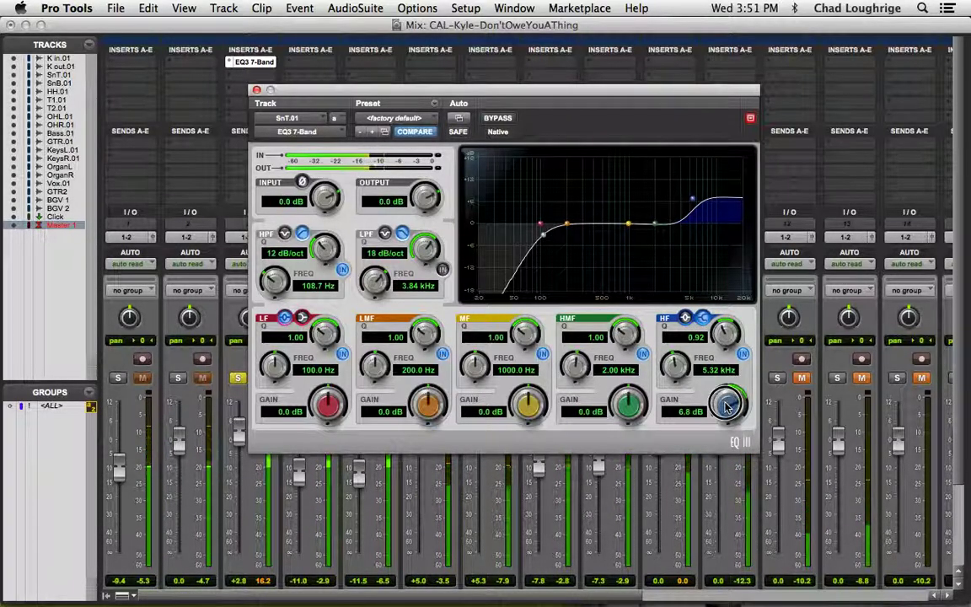
{"action": "left_click_drag", "start_coordinate": [677, 375], "coordinate": [704, 377]}
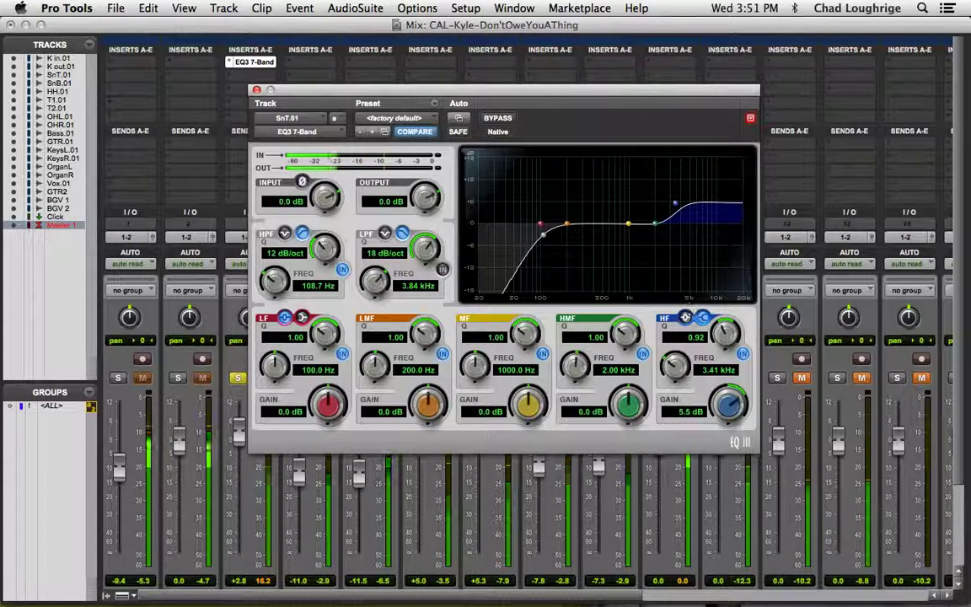
Switch the HF band to a bell at 7.06 kHz and reduce its boost to 3.6 dB.
{"action": "left_click", "coordinate": [688, 317]}
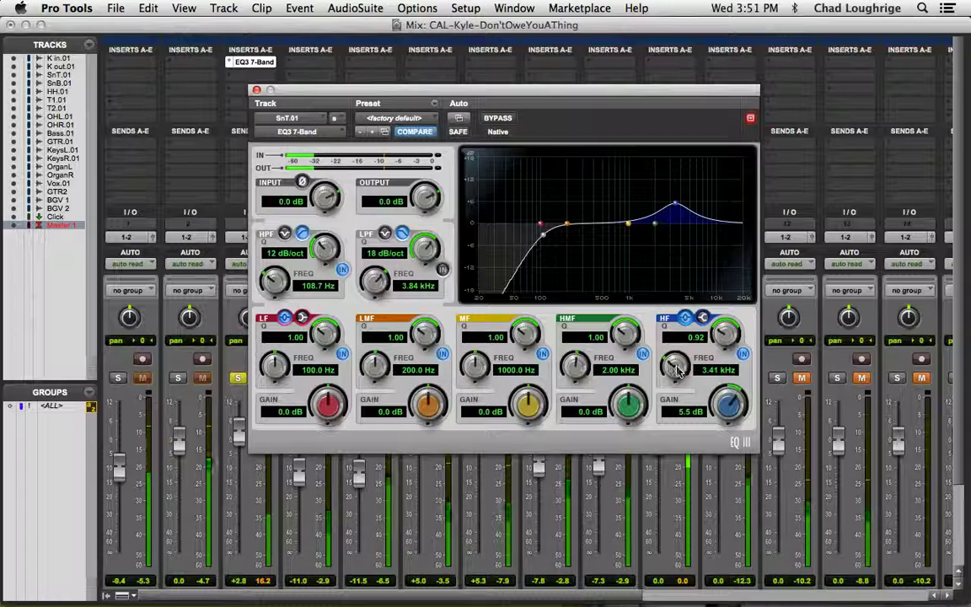
{"action": "left_click_drag", "start_coordinate": [676, 368], "coordinate": [674, 313]}
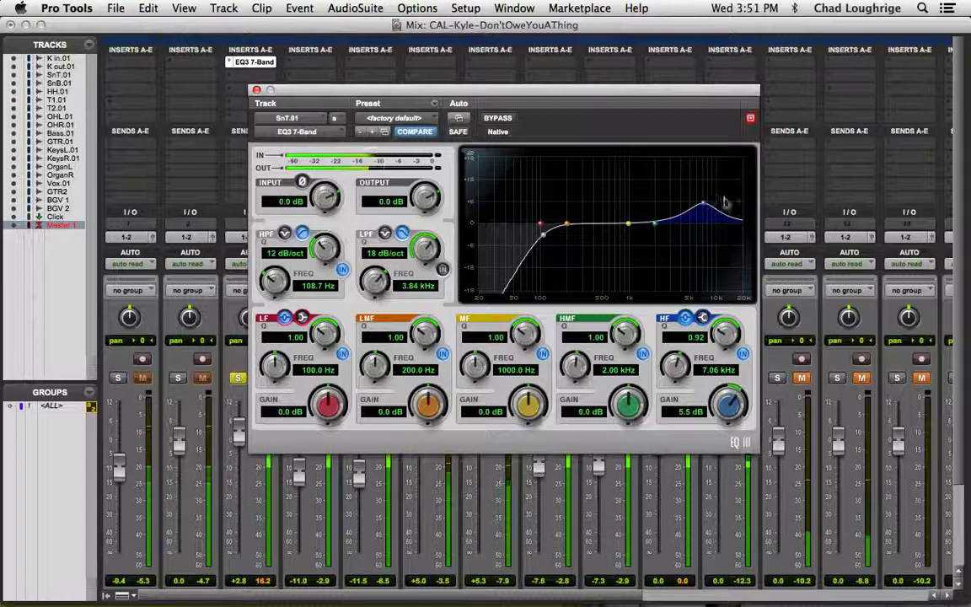
{"action": "left_click_drag", "start_coordinate": [728, 404], "coordinate": [721, 432]}
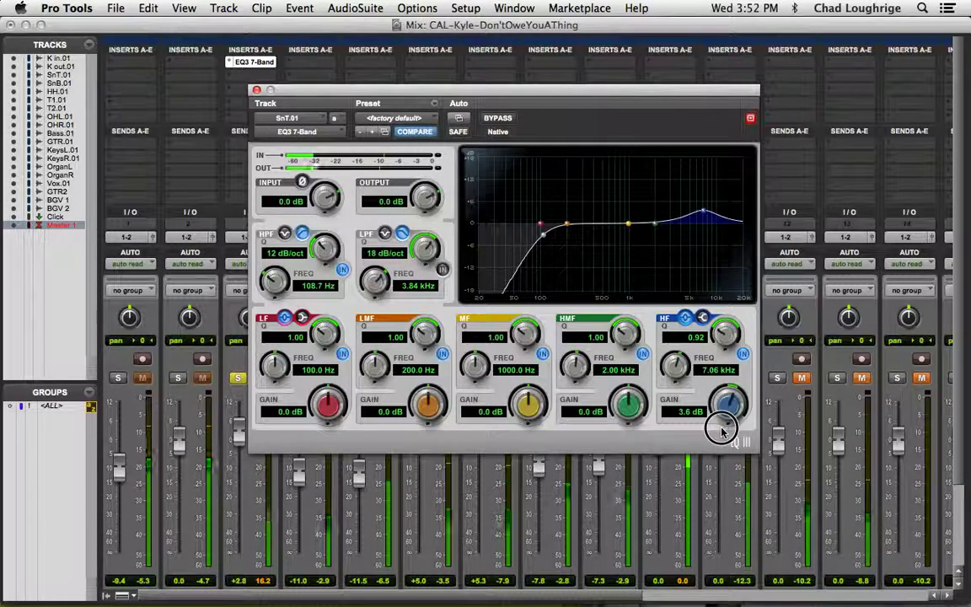
Sweep a sharp Q 10.00 mid-band boost for ringing, then cut it to -4.2 dB at 820.7 Hz.
{"action": "left_click", "coordinate": [504, 412]}
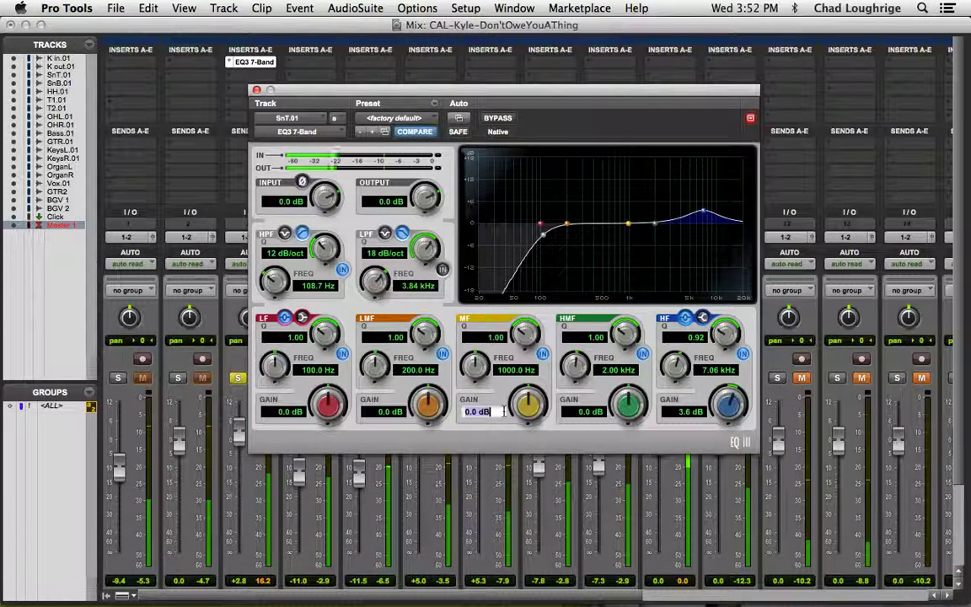
{"action": "key", "text": "Return"}
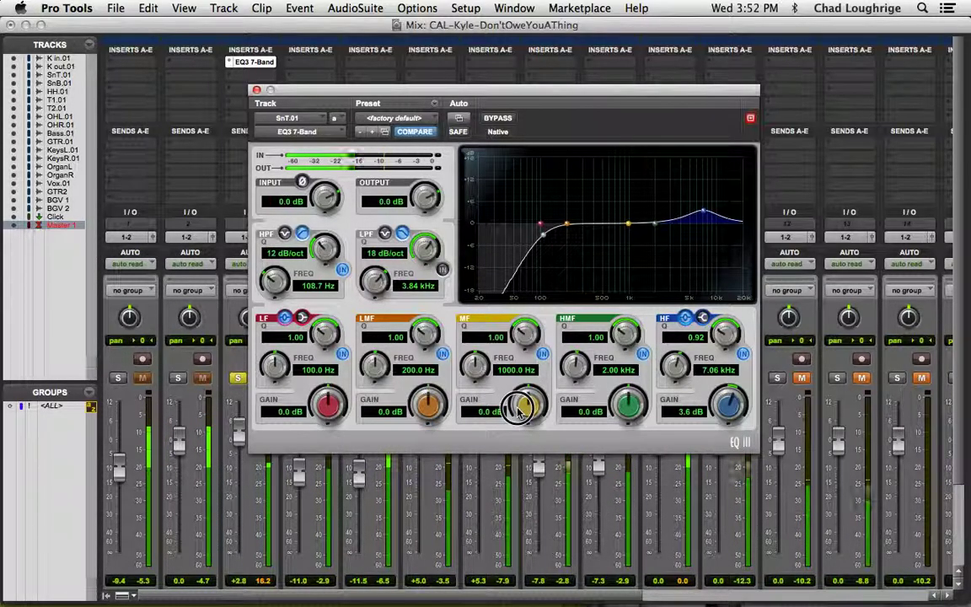
{"action": "left_click_drag", "start_coordinate": [520, 407], "coordinate": [515, 272]}
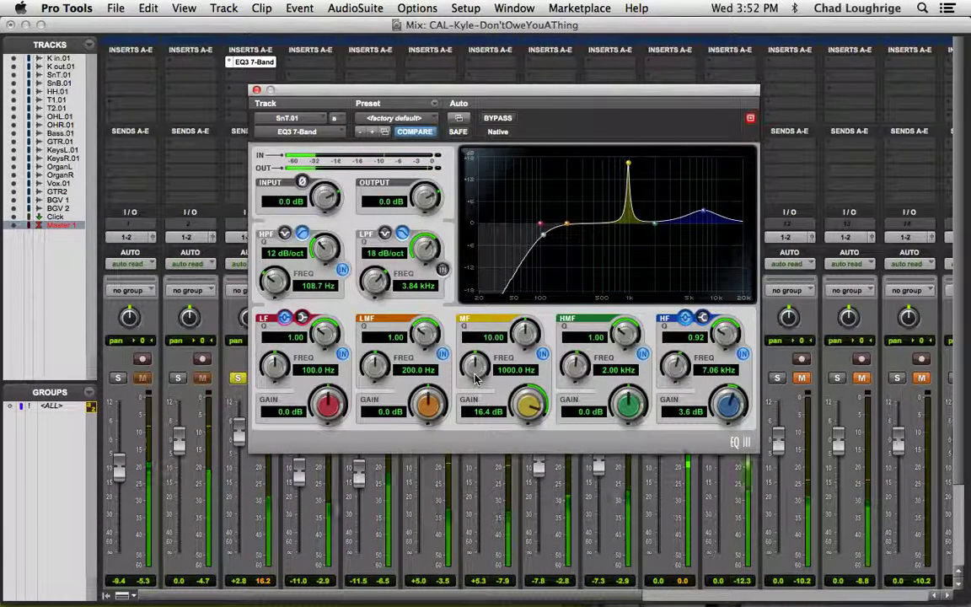
{"action": "left_click_drag", "start_coordinate": [475, 371], "coordinate": [473, 397]}
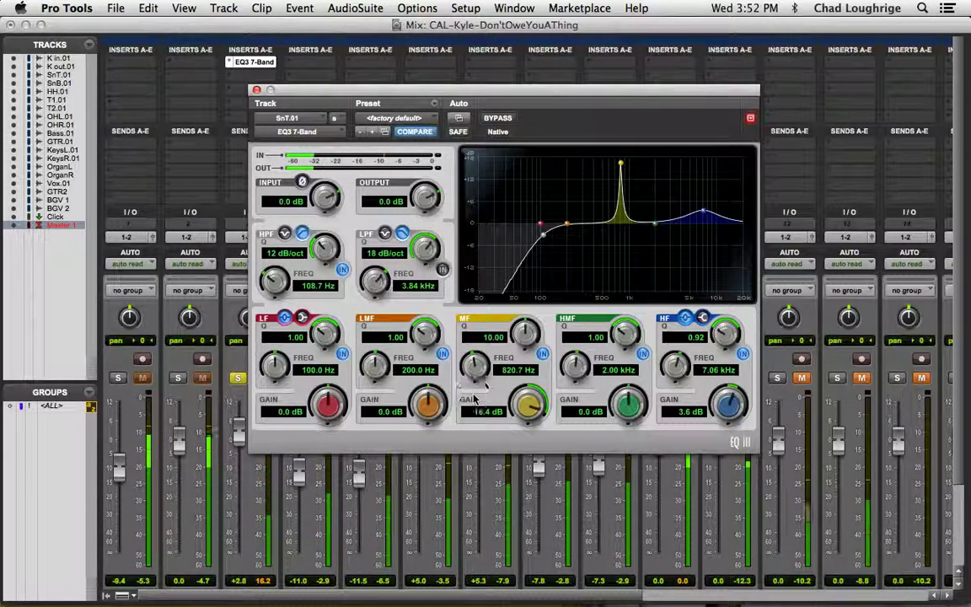
{"action": "left_click_drag", "start_coordinate": [528, 406], "coordinate": [529, 468]}
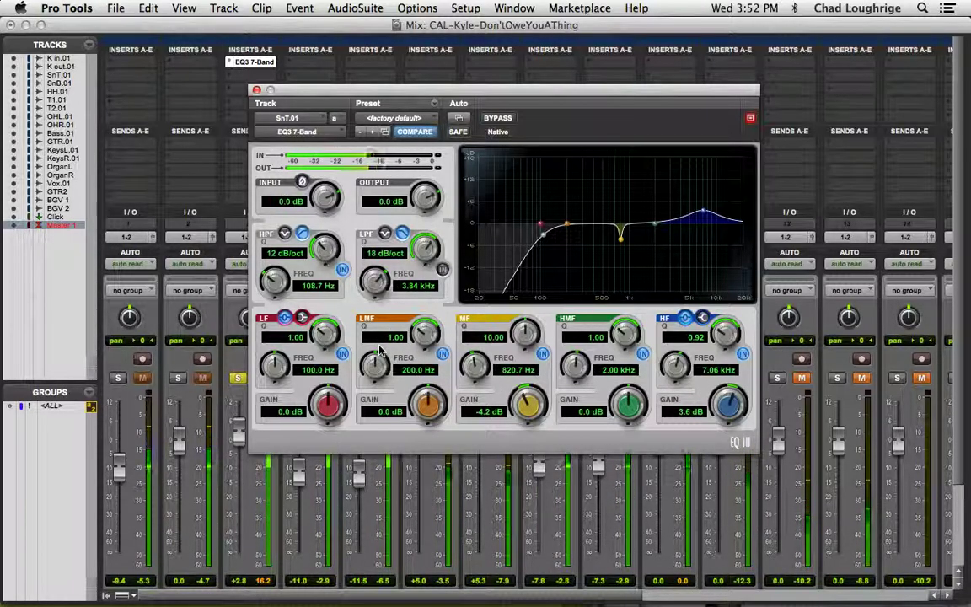
Boost and sweep the LMF band at Q 10.00, then notch it to -4.0 dB at 301.5 Hz.
{"action": "left_click_drag", "start_coordinate": [379, 352], "coordinate": [388, 295]}
{"action": "mouse_move", "coordinate": [374, 371]}
{"action": "left_mouse_down"}
{"action": "mouse_move", "coordinate": [374, 338]}
{"action": "mouse_move", "coordinate": [376, 383]}
{"action": "left_mouse_up"}
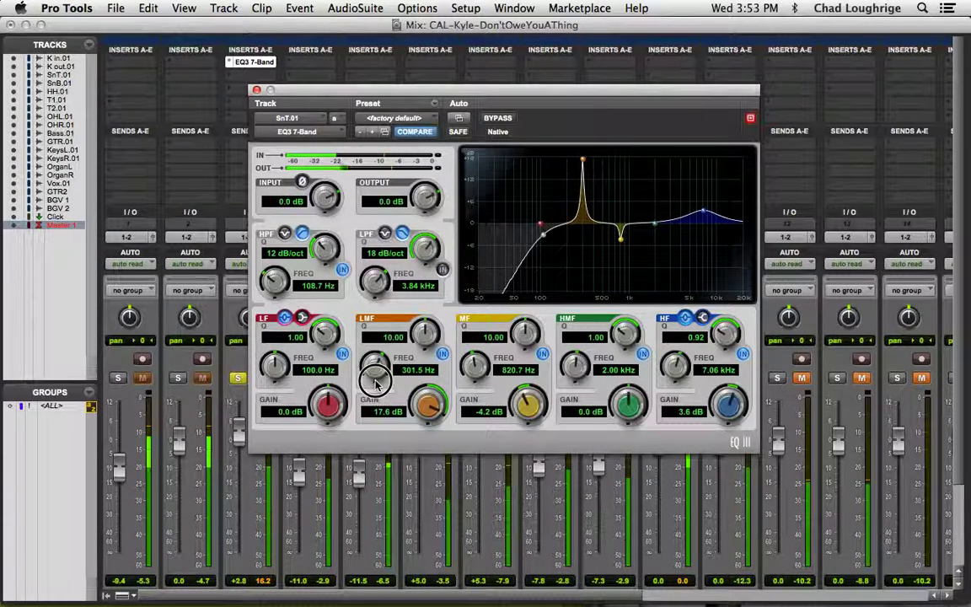
{"action": "left_click_drag", "start_coordinate": [426, 404], "coordinate": [426, 474]}
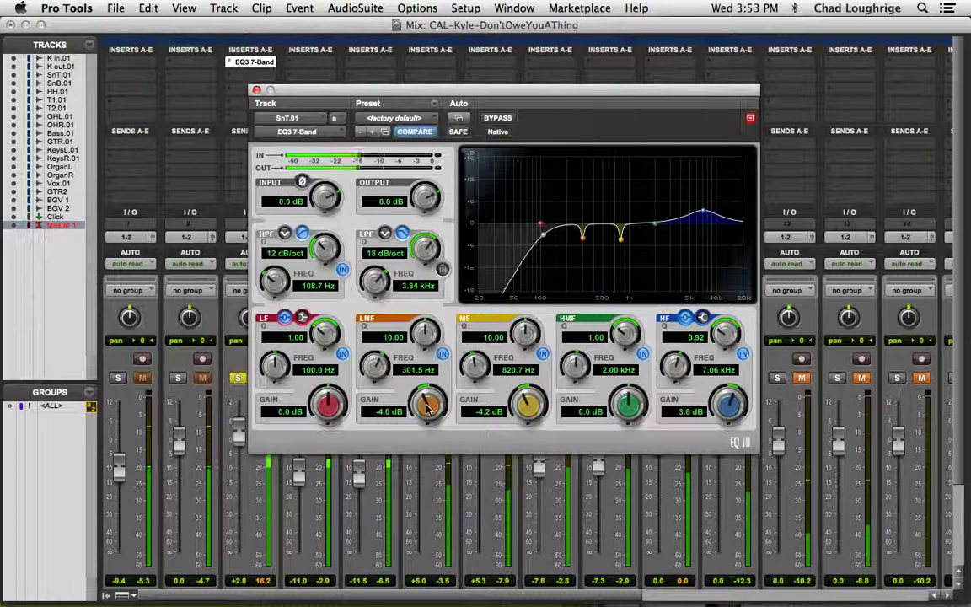
{"action": "left_click_drag", "start_coordinate": [426, 408], "coordinate": [429, 432]}
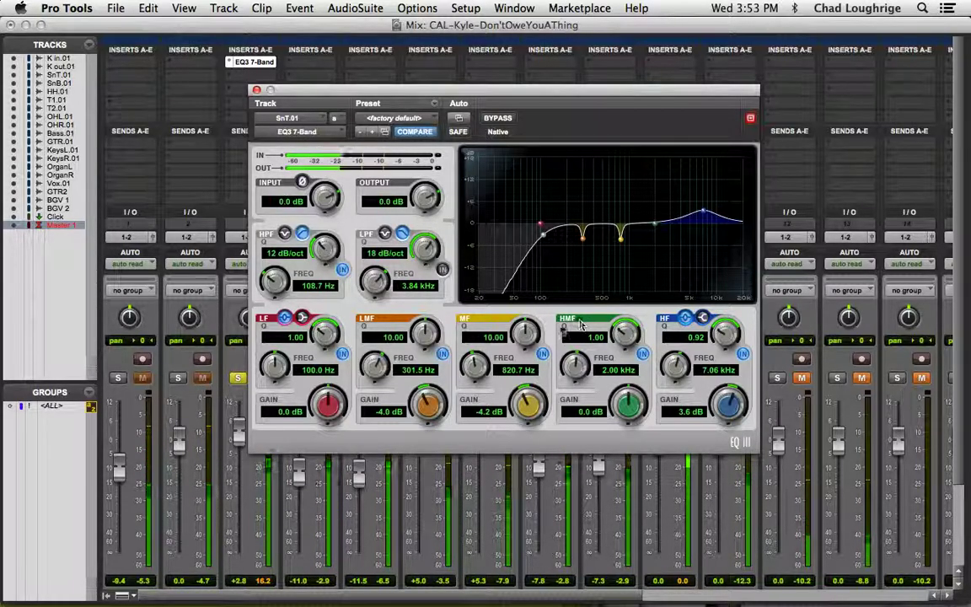
Lower the MF notch frequency to 787.3 Hz, keeping its gain near -4.1 dB.
{"action": "left_click_drag", "start_coordinate": [475, 368], "coordinate": [480, 377]}
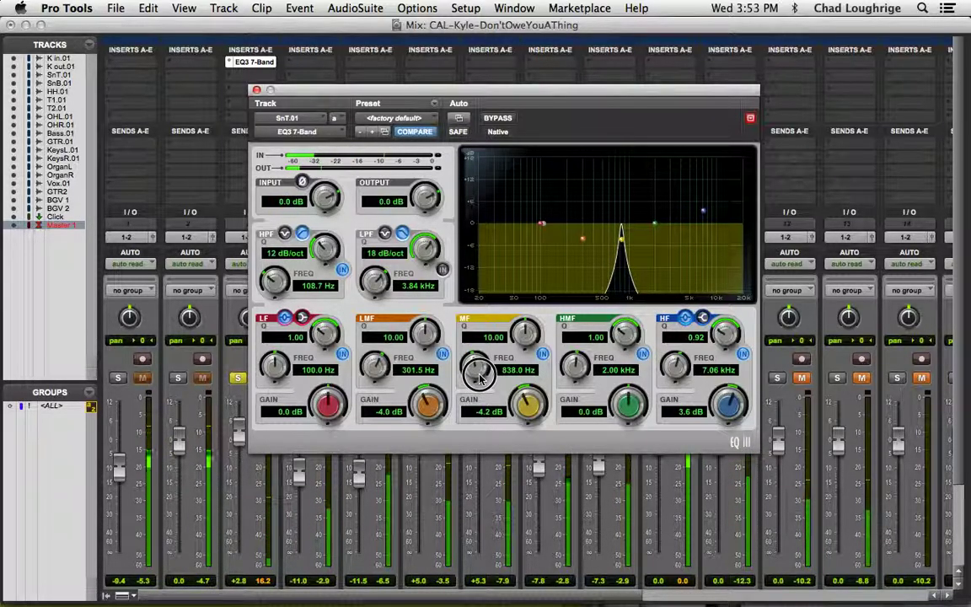
{"action": "left_click_drag", "start_coordinate": [478, 368], "coordinate": [521, 403]}
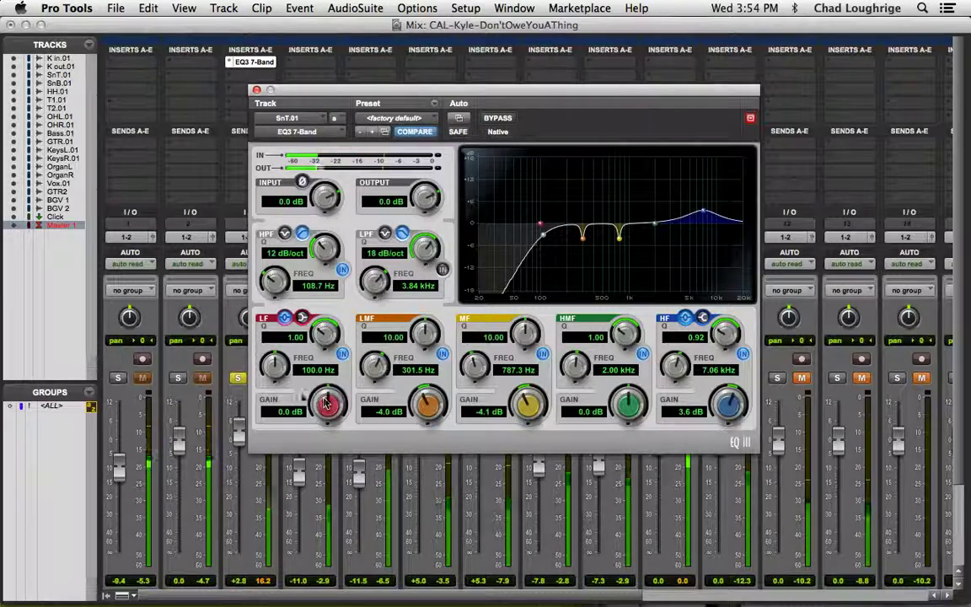
Set the LF band to a 5.2 dB boost at 168.7 Hz and pull HPF Freq to 70.4 Hz.
{"action": "left_click_drag", "start_coordinate": [269, 364], "coordinate": [269, 336]}
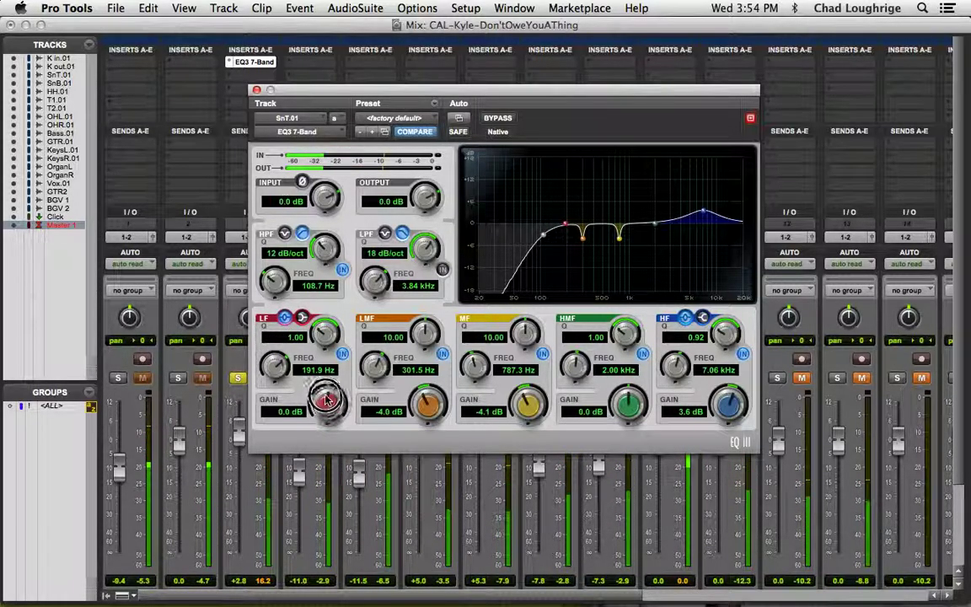
{"action": "left_click_drag", "start_coordinate": [327, 400], "coordinate": [333, 364]}
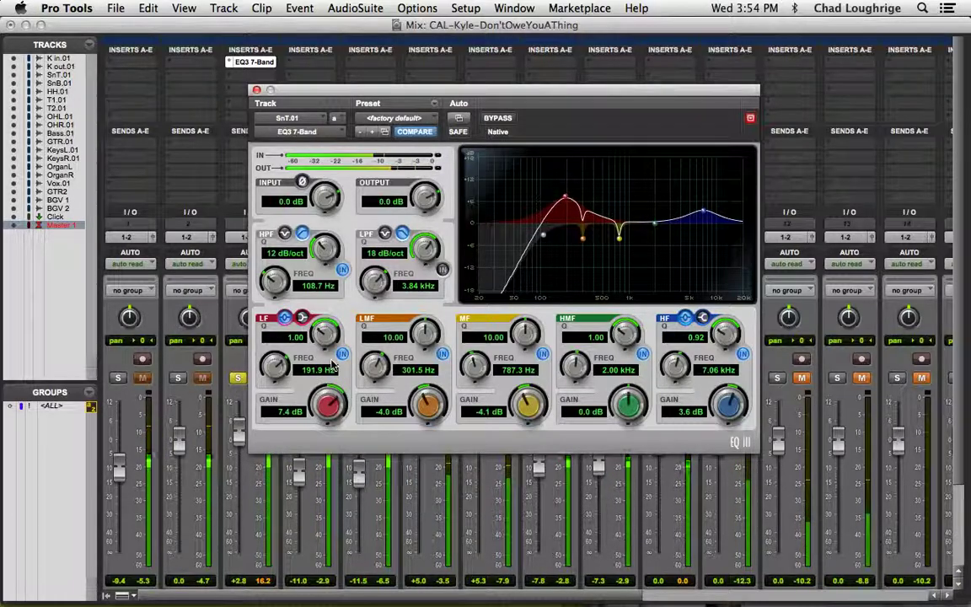
{"action": "left_click_drag", "start_coordinate": [253, 333], "coordinate": [253, 343]}
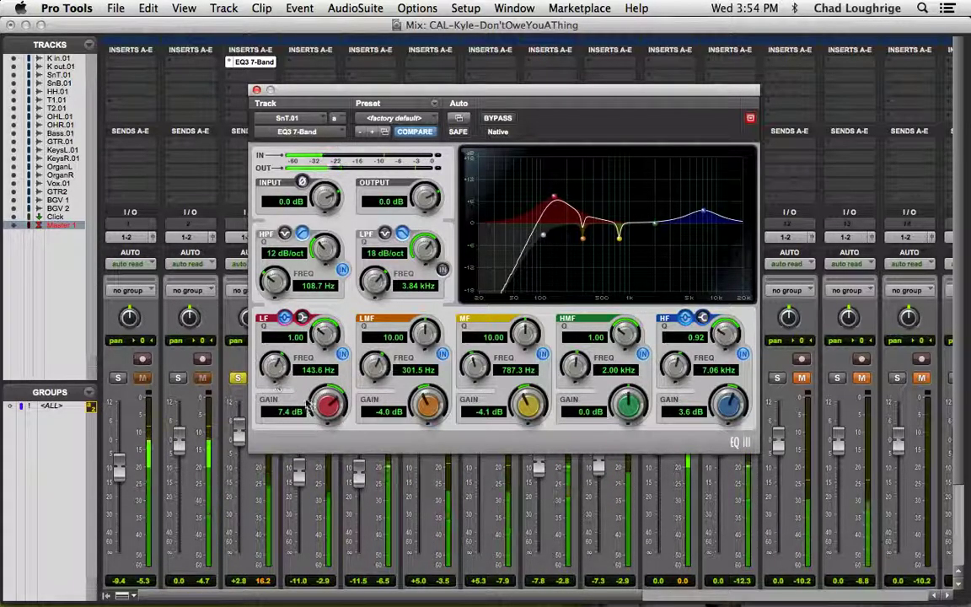
{"action": "left_click_drag", "start_coordinate": [312, 406], "coordinate": [320, 386]}
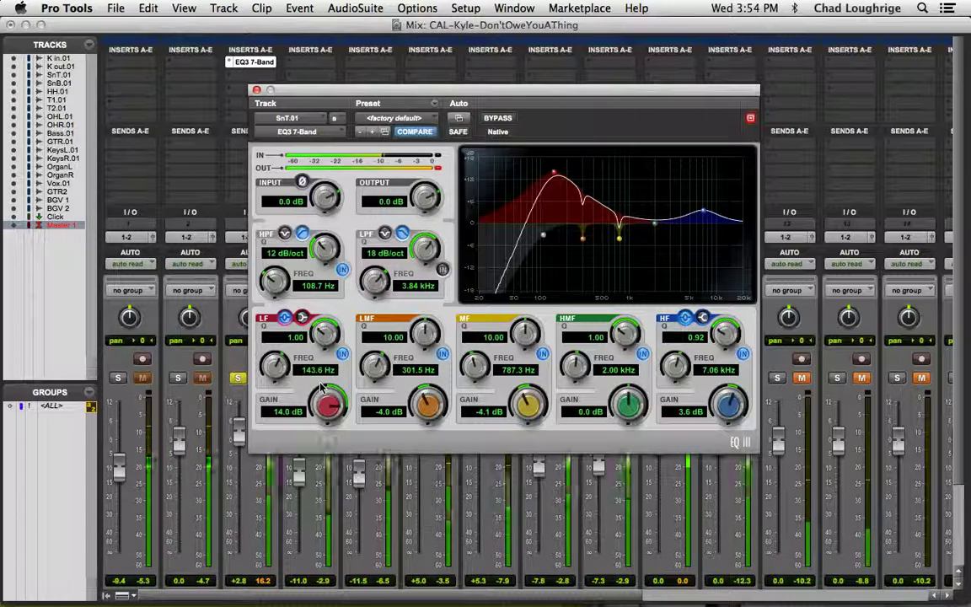
{"action": "left_click_drag", "start_coordinate": [271, 370], "coordinate": [329, 441]}
{"action": "left_click_drag", "start_coordinate": [274, 280], "coordinate": [282, 307]}
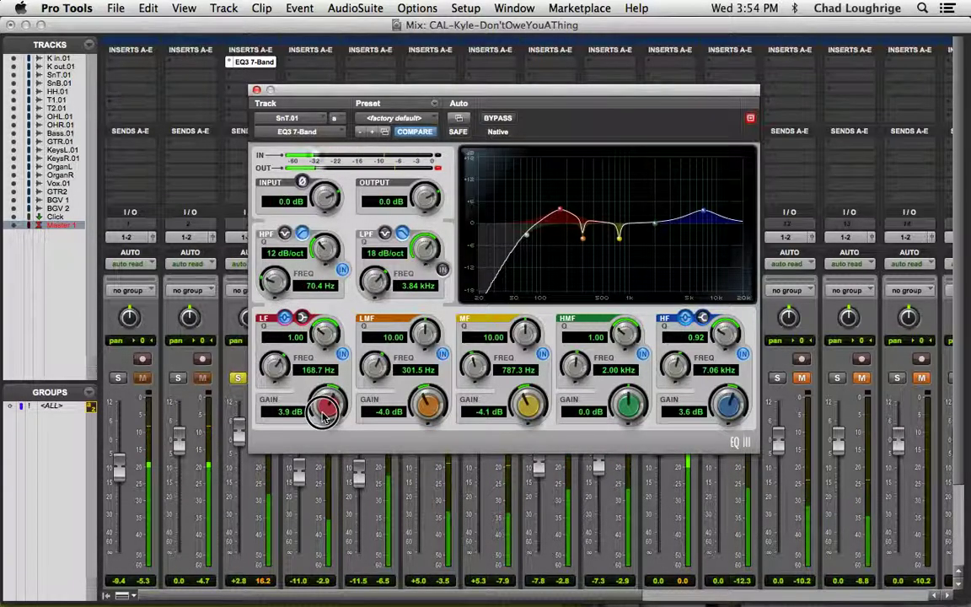
{"action": "left_click_drag", "start_coordinate": [324, 417], "coordinate": [322, 401]}
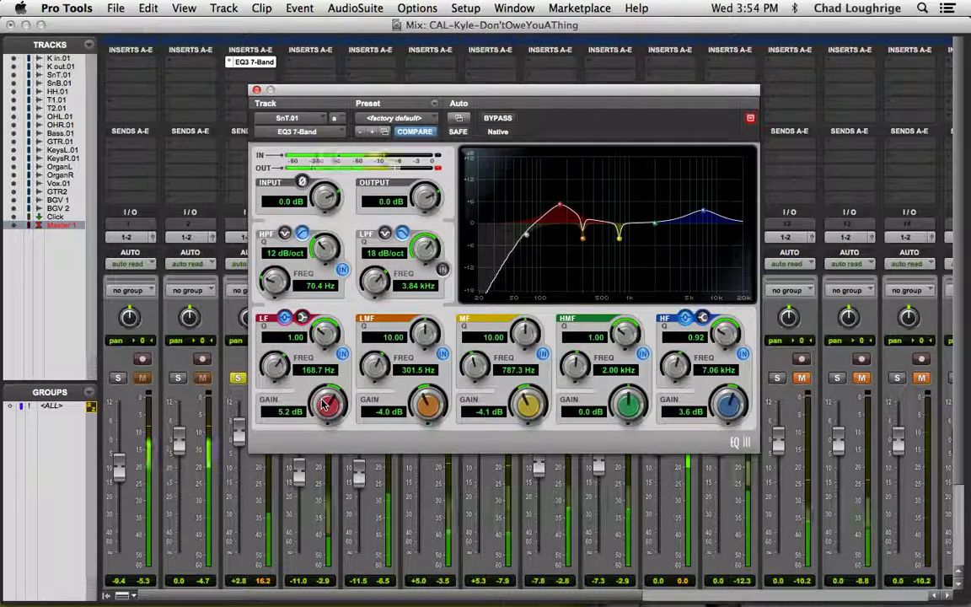
{"action": "left_click", "coordinate": [497, 118]}
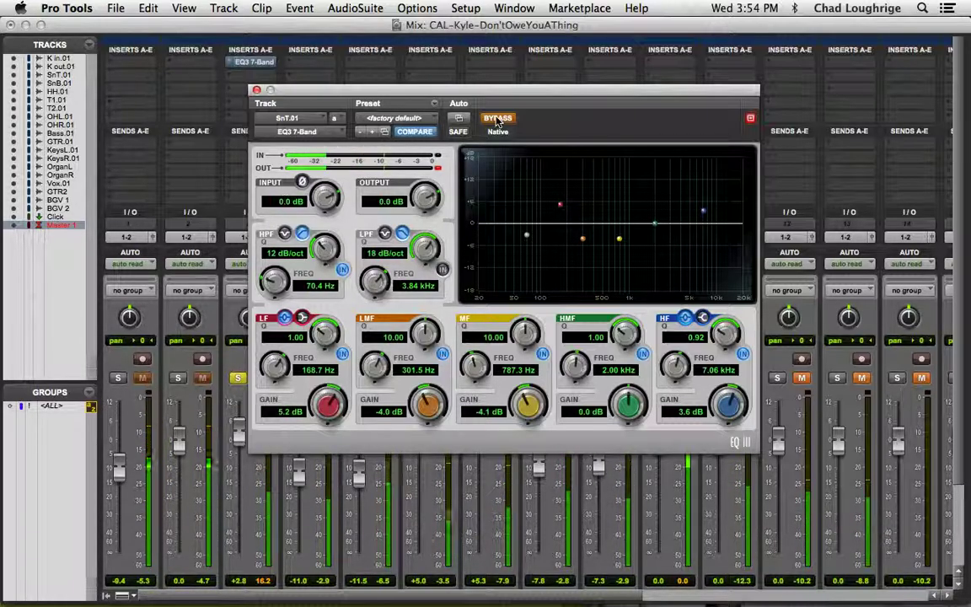
{"action": "left_click", "coordinate": [497, 119]}
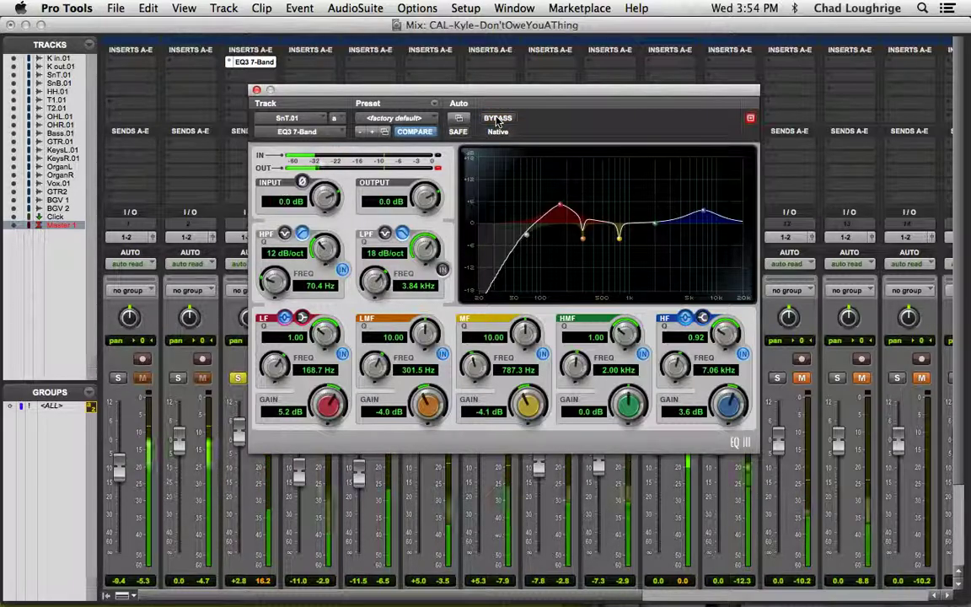